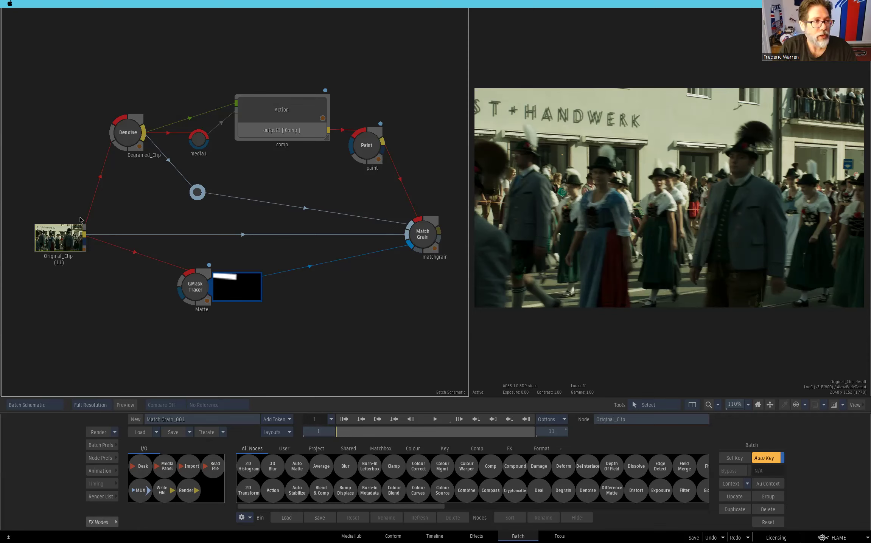
# - Display the Original_Clip result and examine the grain and buttons on the foreground man's jacket up close
pyautogui.click(63, 240)
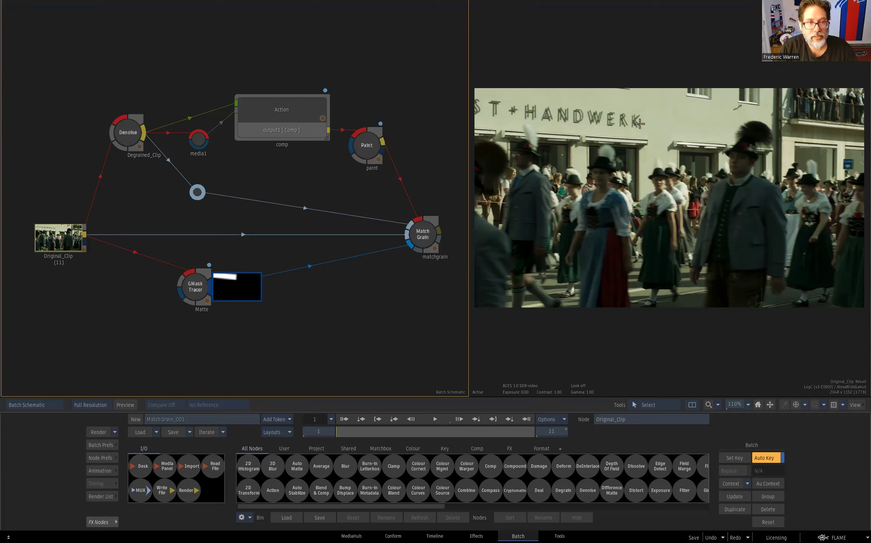
pyautogui.moveTo(814, 213); pyautogui.dragTo(740, 186)
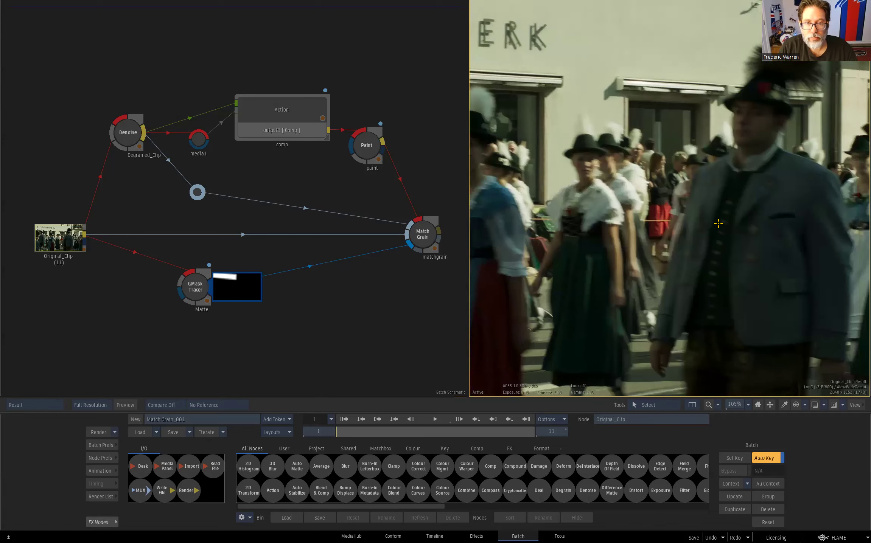
pyautogui.moveTo(717, 269); pyautogui.dragTo(851, 227)
pyautogui.moveTo(836, 242); pyautogui.dragTo(670, 208)
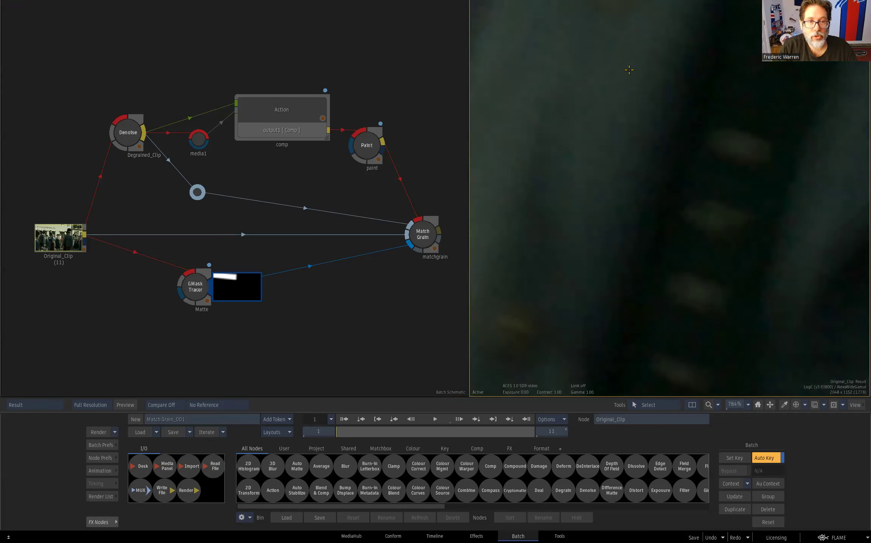
pyautogui.moveTo(671, 171)
pyautogui.mouseDown()
pyautogui.moveTo(527, 195)
pyautogui.moveTo(678, 176)
pyautogui.mouseUp()
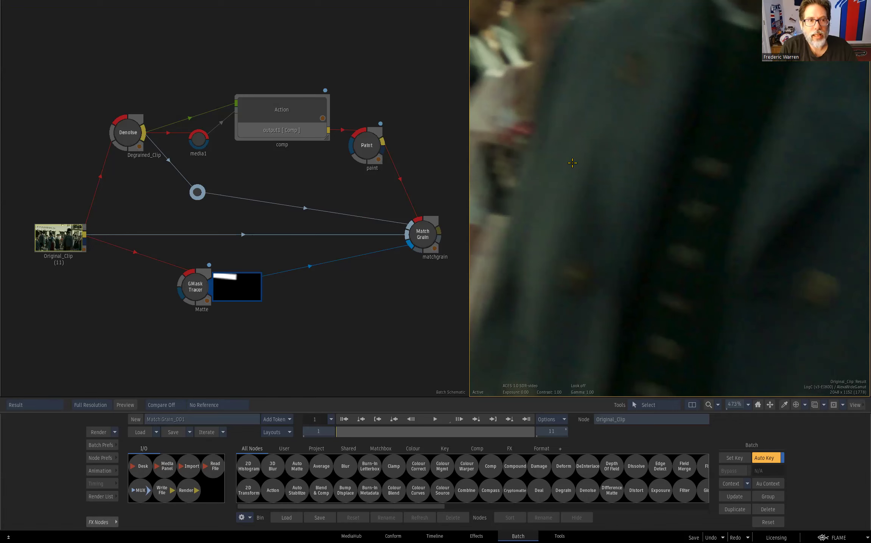
# - Display the paint node's result and inspect the retouched jacket up close and in the wider shot
pyautogui.click(367, 146)
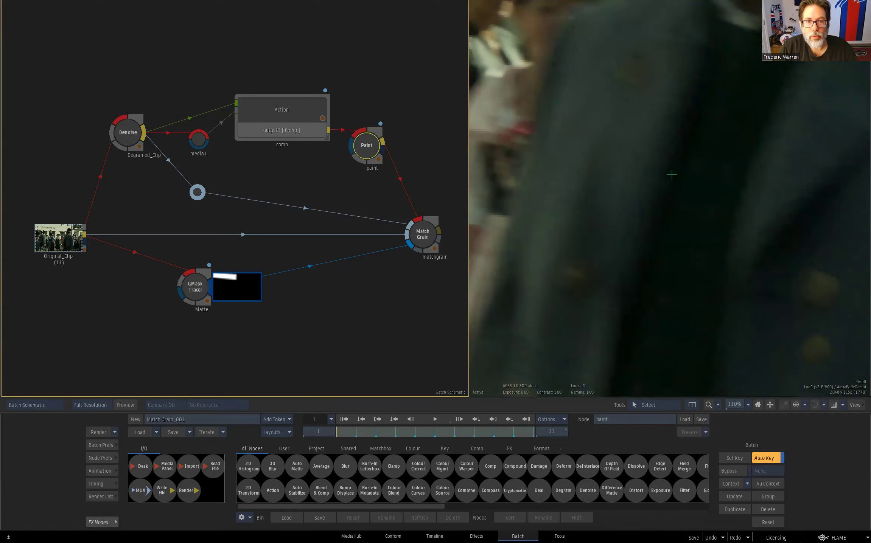
pyautogui.moveTo(714, 174)
pyautogui.mouseDown()
pyautogui.moveTo(622, 199)
pyautogui.moveTo(579, 199)
pyautogui.mouseUp()
pyautogui.moveTo(531, 114); pyautogui.dragTo(724, 177)
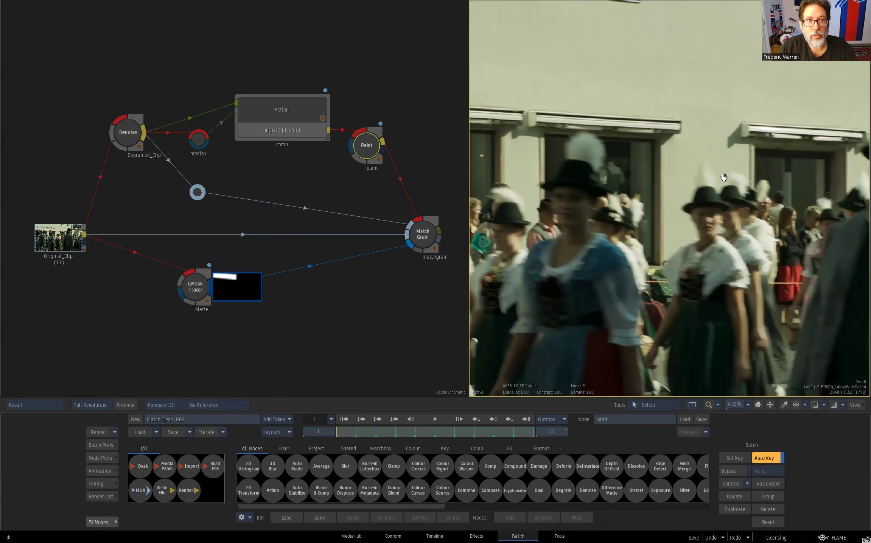
pyautogui.moveTo(785, 276); pyautogui.dragTo(596, 187)
# - Open the matchgrain node's settings and analyze the degrained and original clips over frames 1 to 11 with 20 samples
pyautogui.click(422, 235)
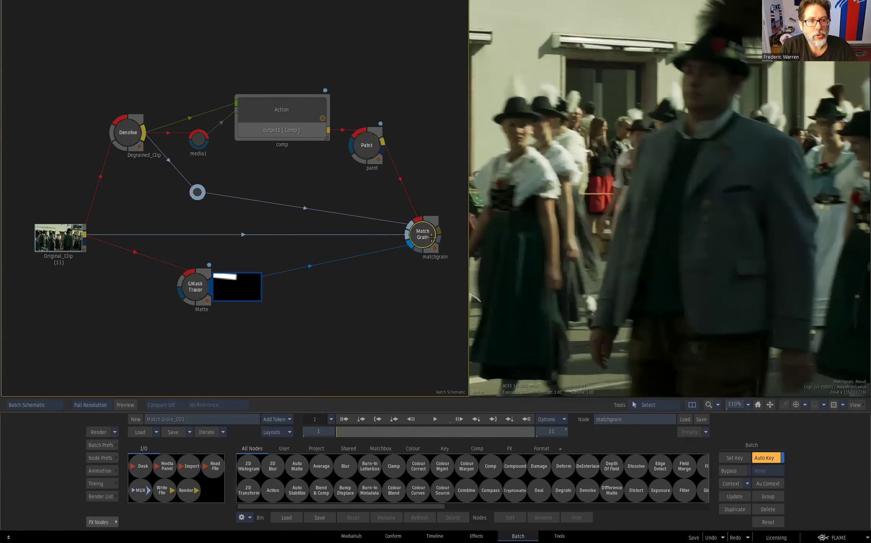
pyautogui.doubleClick(423, 237)
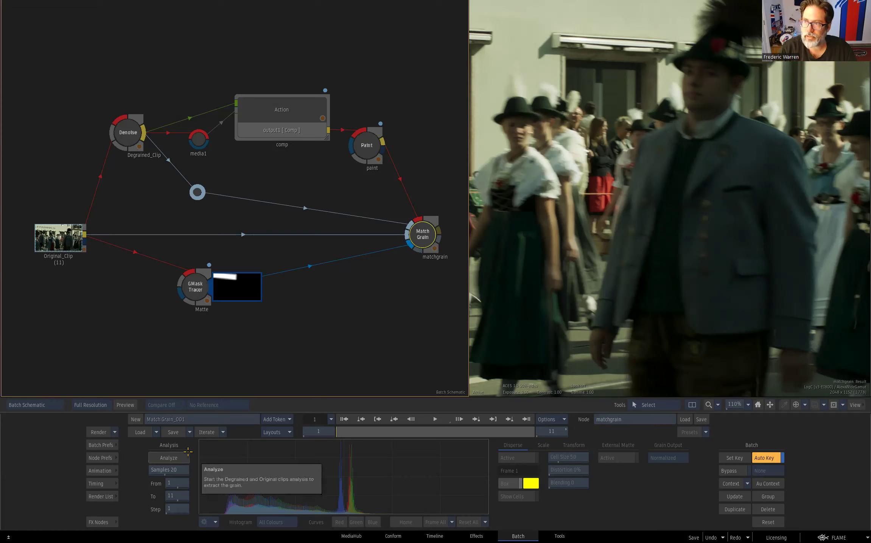
pyautogui.click(389, 311)
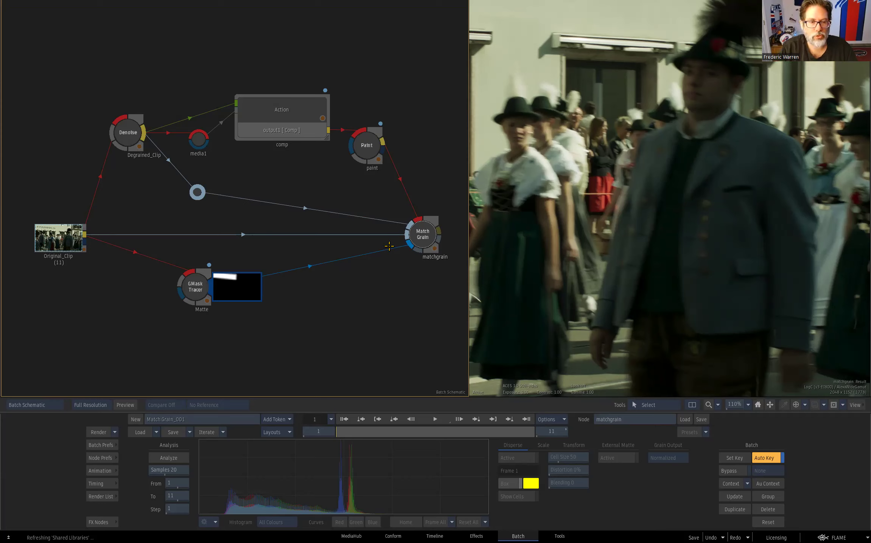
pyautogui.click(180, 458)
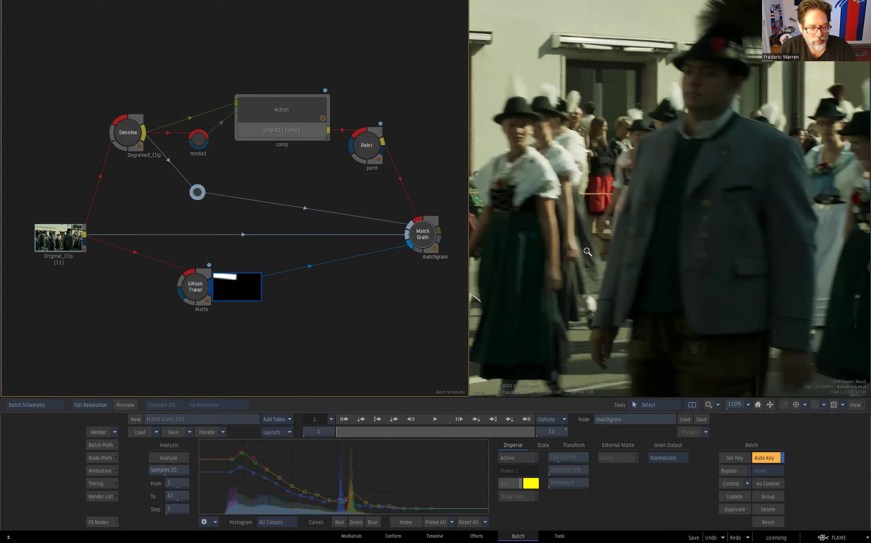
# - Enlarge the viewer and compare the matchgrain result with the original clip and the normalized grain on the man's jacket
pyautogui.moveTo(468, 284); pyautogui.dragTo(187, 284)
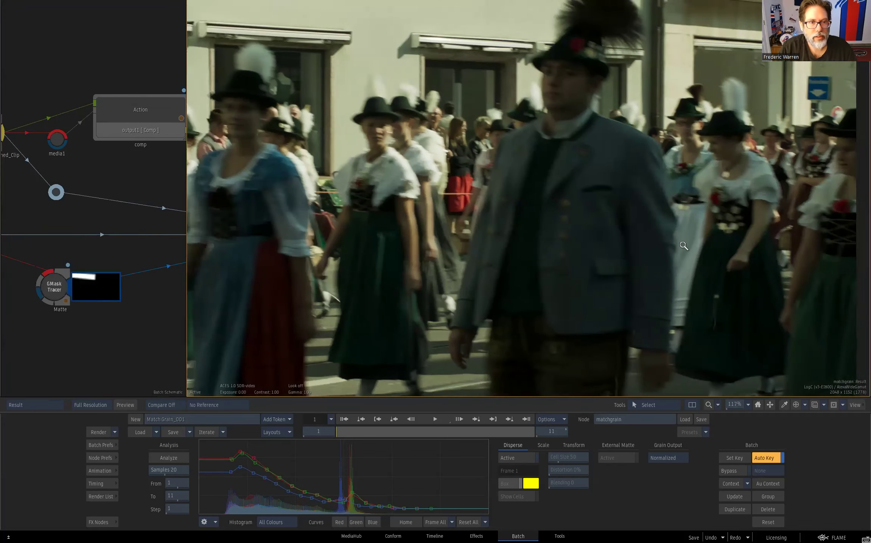
pyautogui.scroll(10, 684, 246)
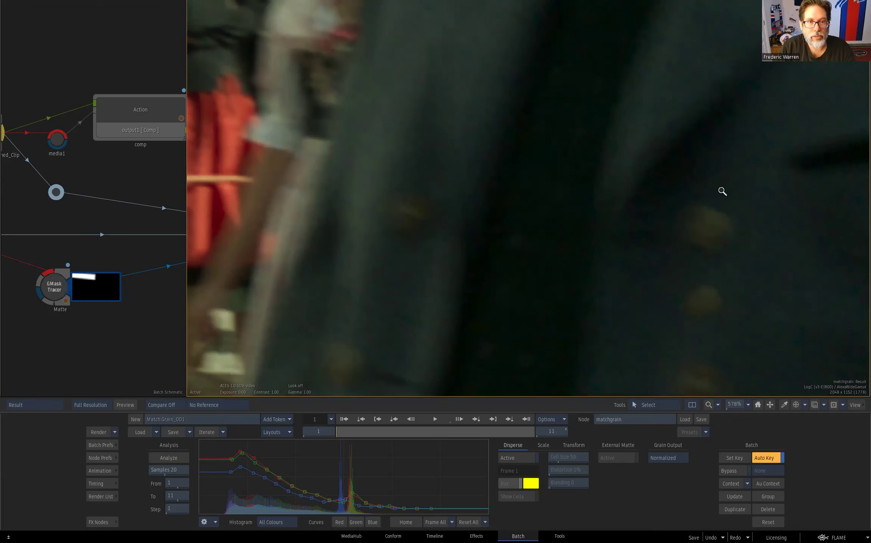
pyautogui.press('F1')
pyautogui.press('F4')
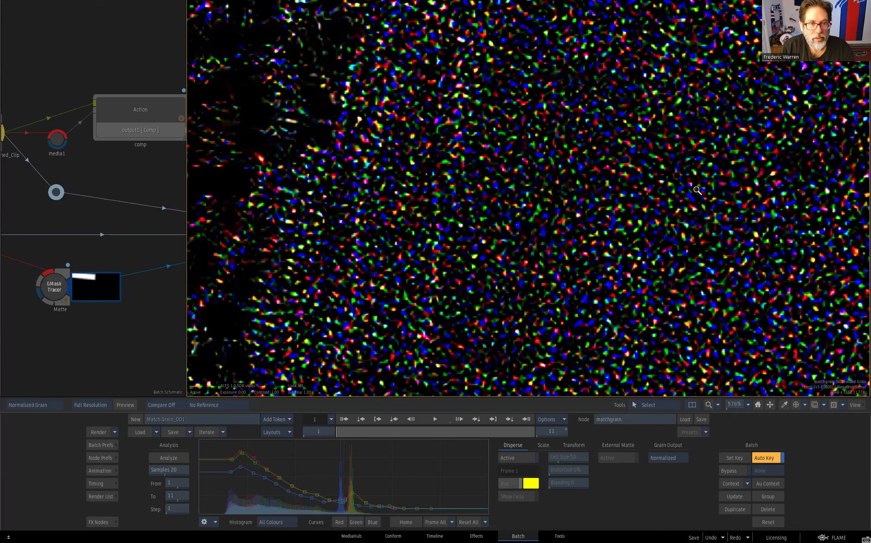
pyautogui.press('F1')
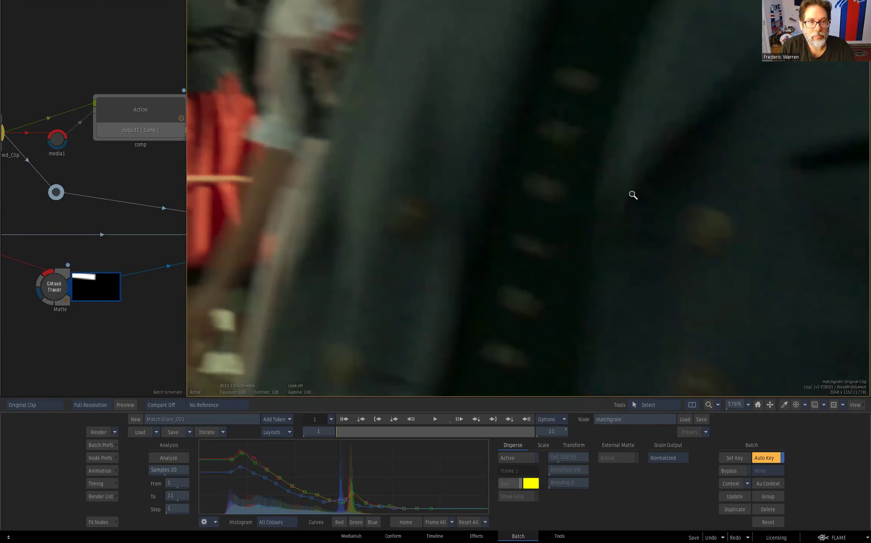
pyautogui.press('F4')
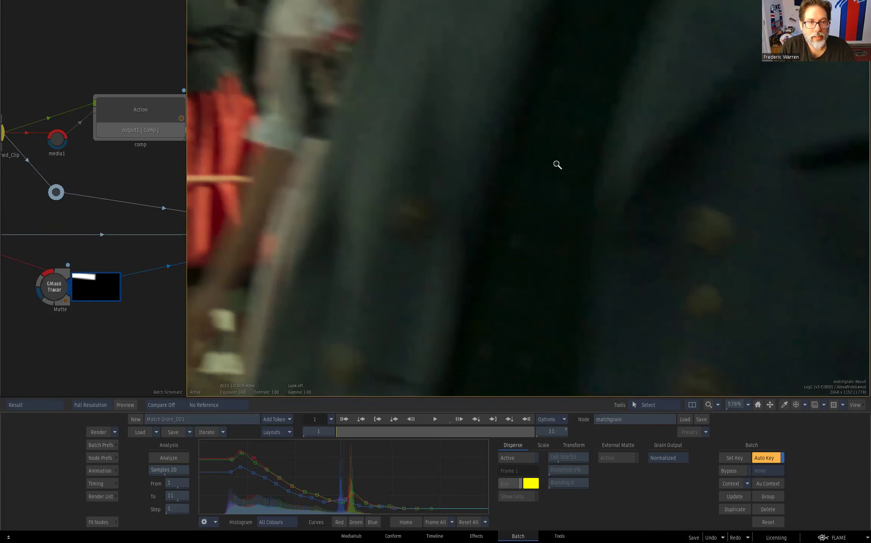
pyautogui.moveTo(699, 195); pyautogui.dragTo(490, 214)
pyautogui.moveTo(550, 218); pyautogui.dragTo(575, 221)
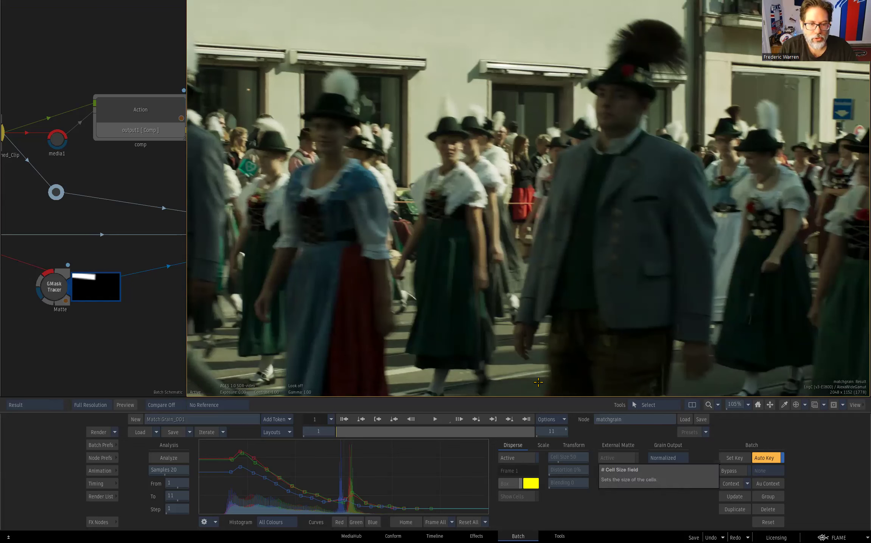
# - Review the matchgrain node's Scale and Transform settings, ending on the Disperse settings
pyautogui.click(543, 445)
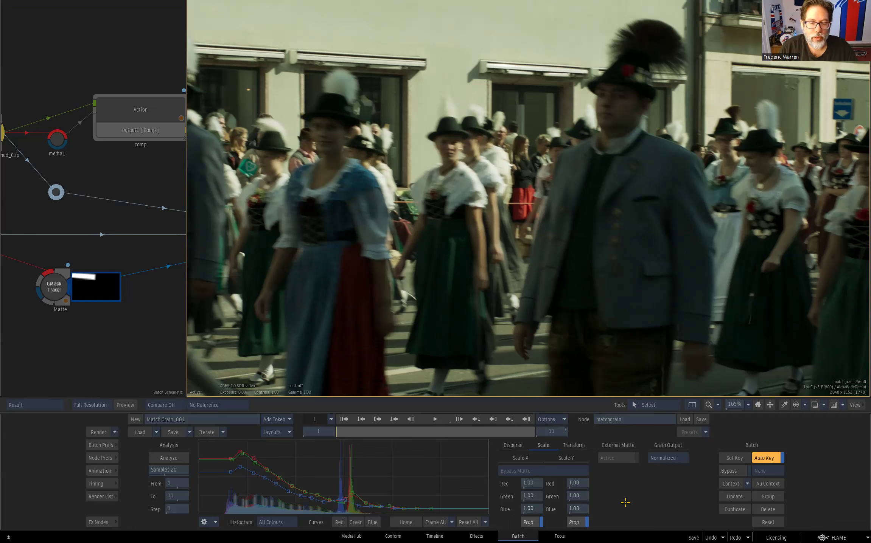
pyautogui.click(574, 445)
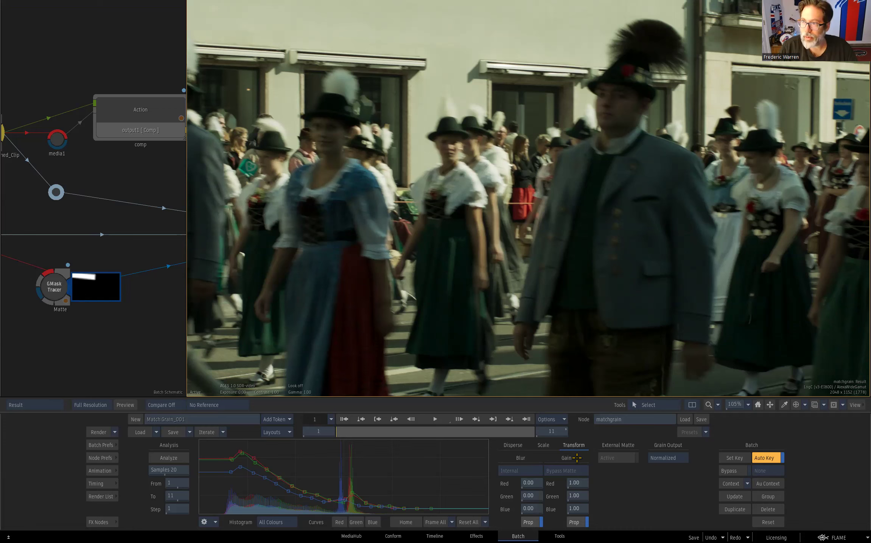
pyautogui.click(544, 446)
pyautogui.click(525, 444)
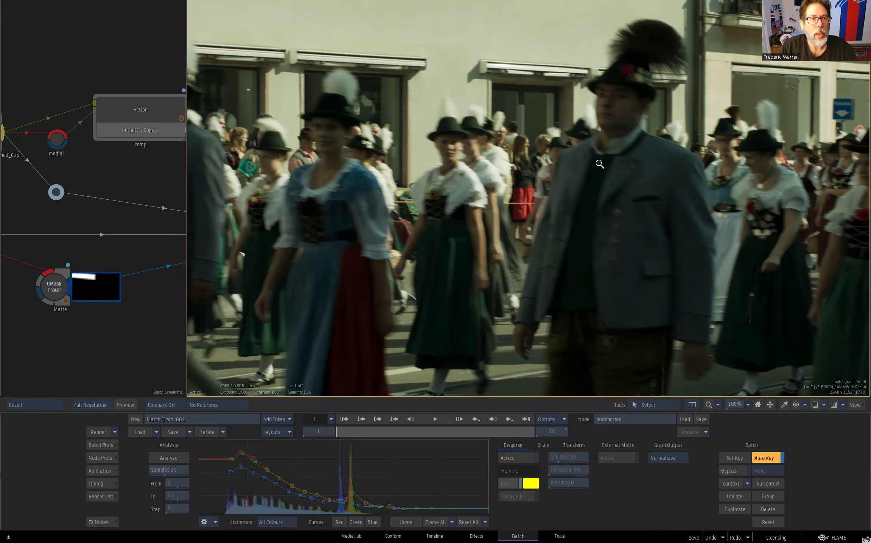
# - In the boosted grain view, activate Disperse with a Cell Size of 40 and reposition and enlarge its sample box
pyautogui.scroll(-5, 598, 164)
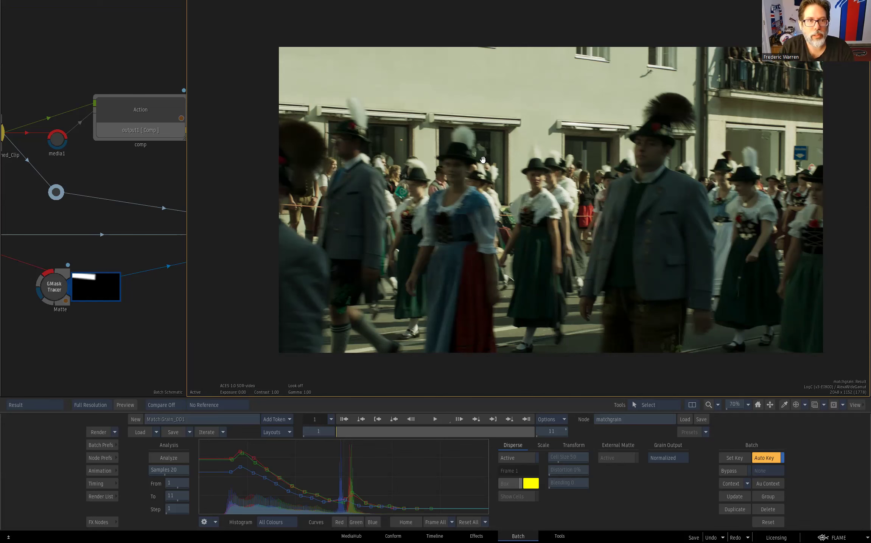
pyautogui.press('F4')
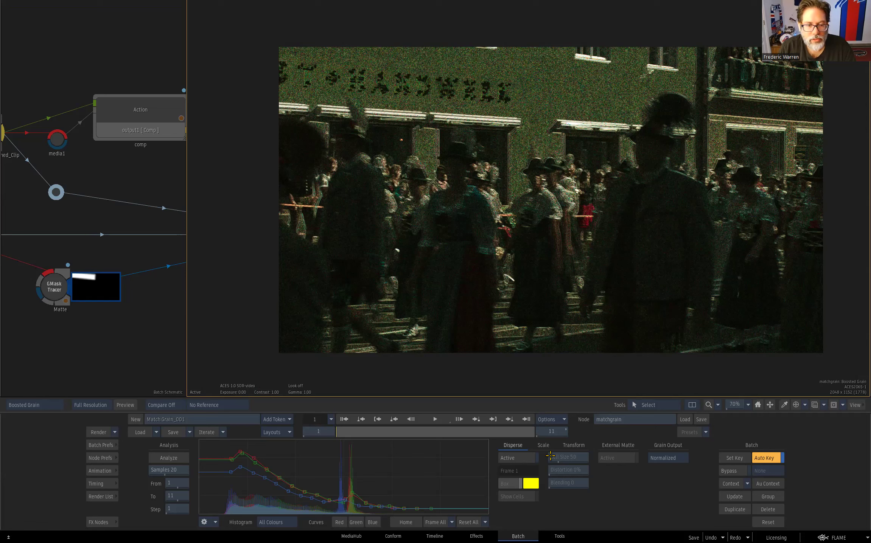
pyautogui.click(526, 457)
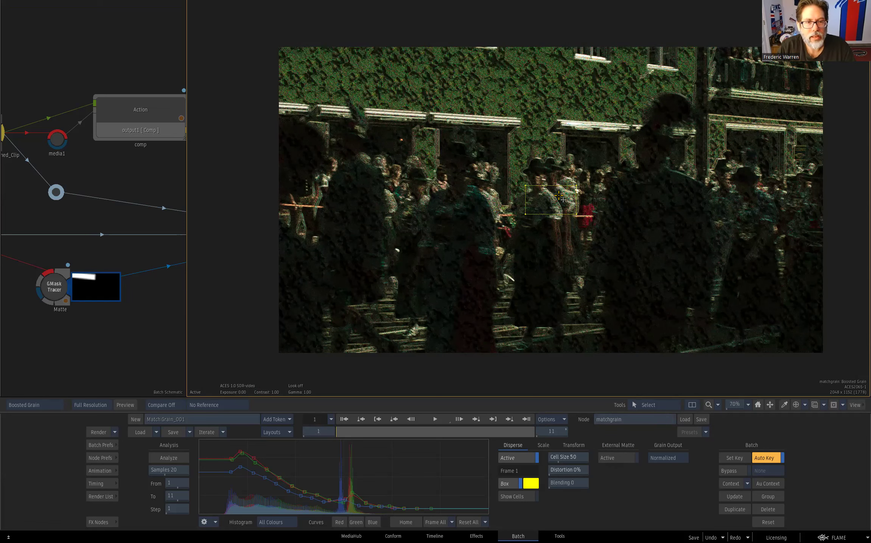
pyautogui.moveTo(549, 199); pyautogui.dragTo(514, 192)
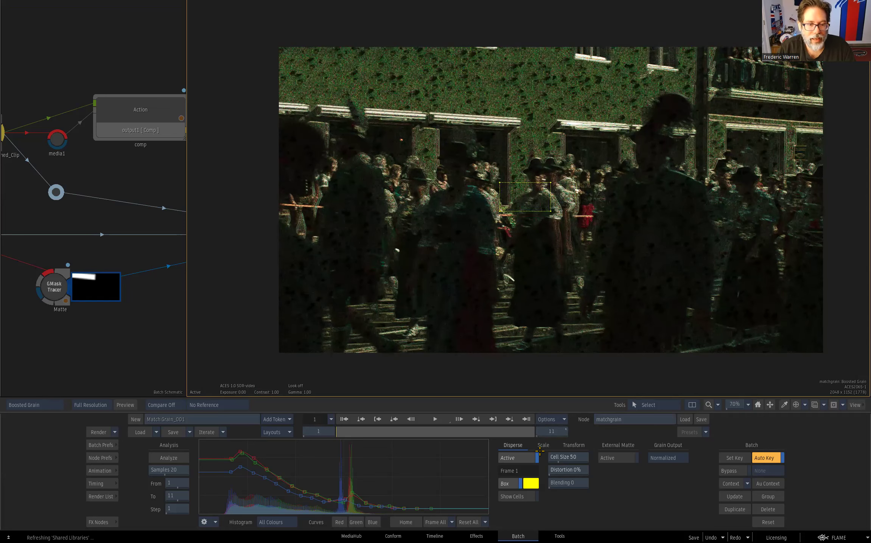
pyautogui.moveTo(573, 454); pyautogui.dragTo(573, 454)
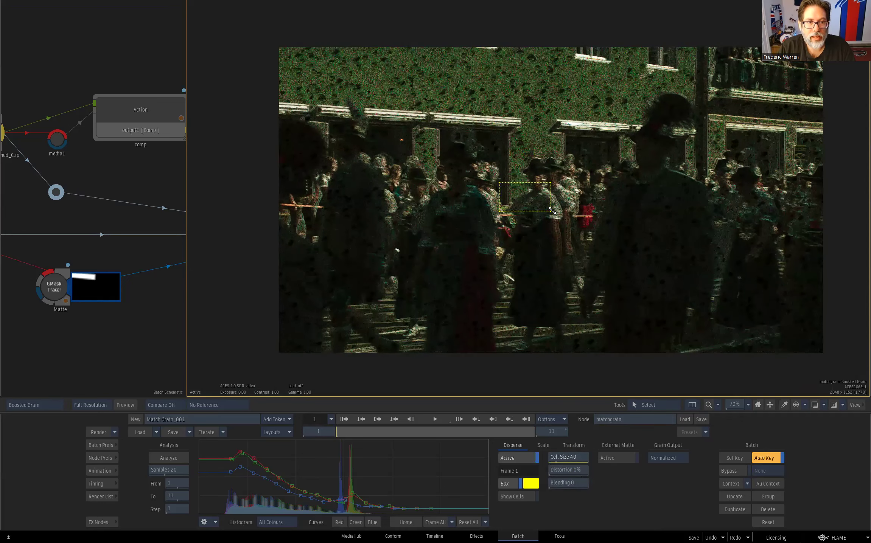
pyautogui.moveTo(551, 214); pyautogui.dragTo(567, 226)
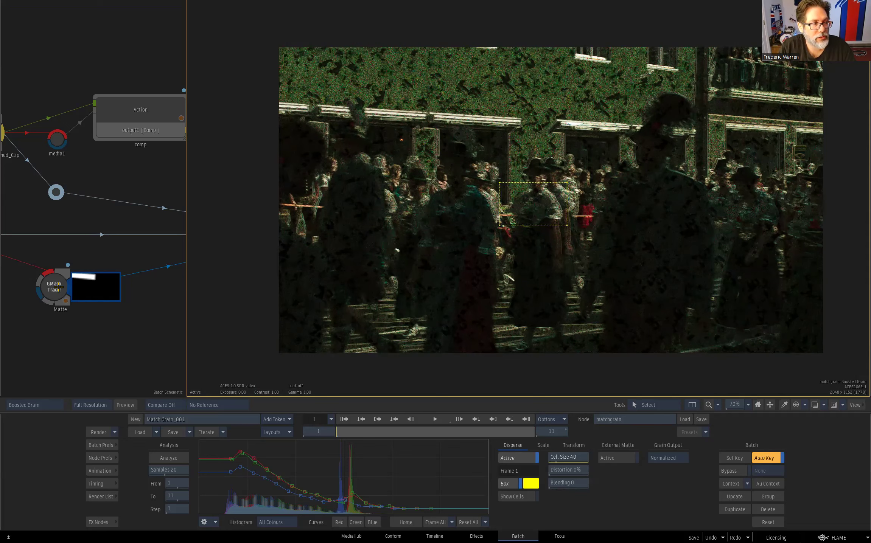
# - Activate the External Matte and move the grain sample box onto the blank wall above the windows, returning to the result view
pyautogui.click(624, 458)
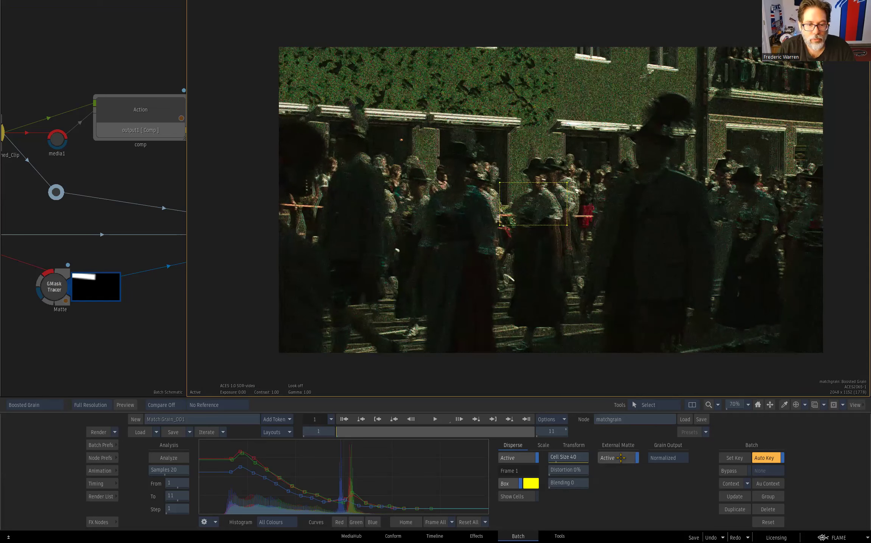
pyautogui.moveTo(538, 204); pyautogui.dragTo(600, 93)
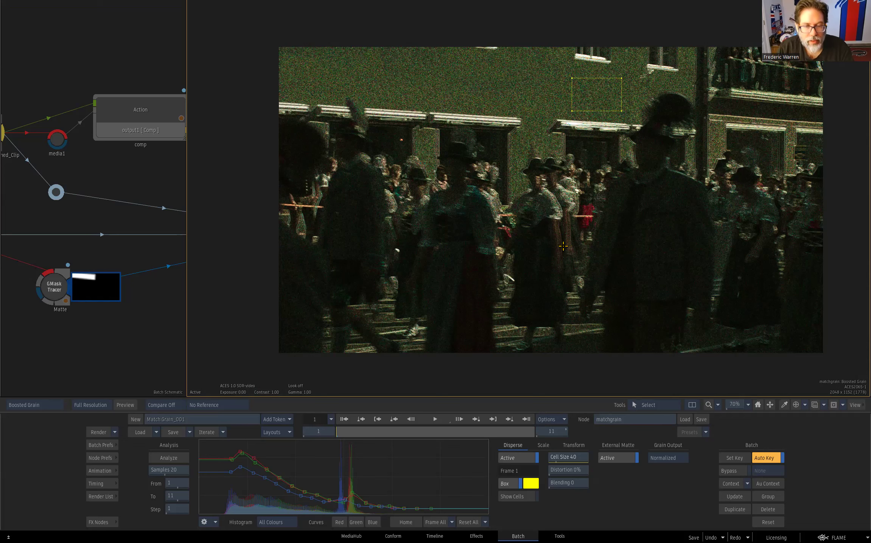
pyautogui.press('F4')
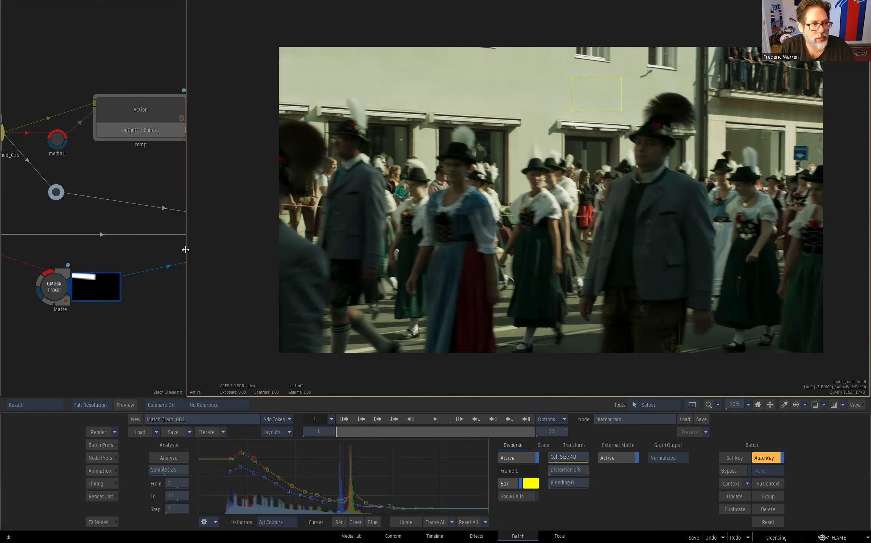
# - Switch to the Lens Distortion batch group on Desktop2 and frame the full street image in the viewer
pyautogui.moveTo(185, 249); pyautogui.dragTo(437, 262)
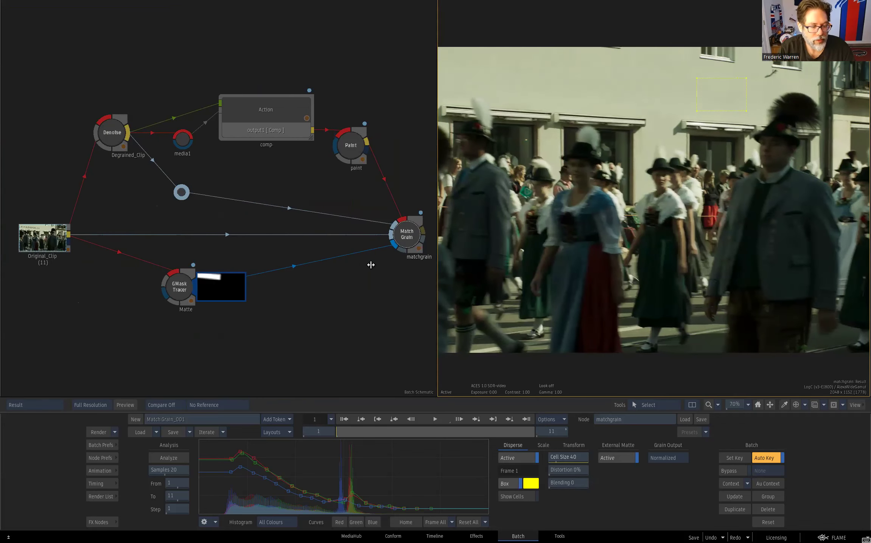
pyautogui.hotkey('alt', '`')
pyautogui.click(14, 59)
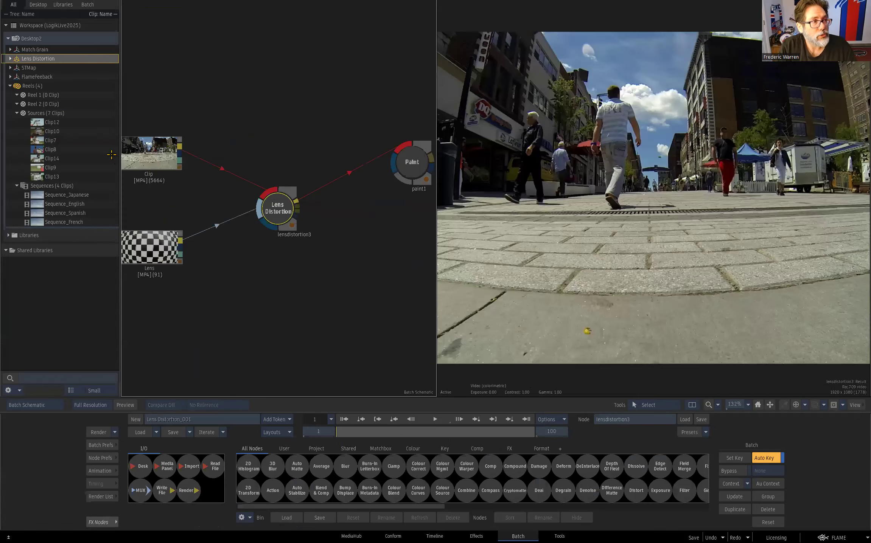
pyautogui.hotkey('alt', '`')
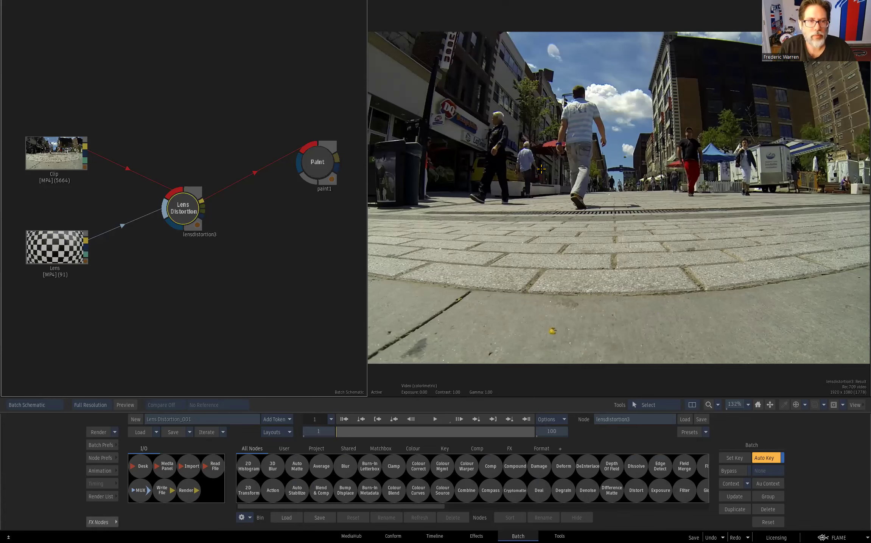
pyautogui.moveTo(681, 216); pyautogui.dragTo(641, 205)
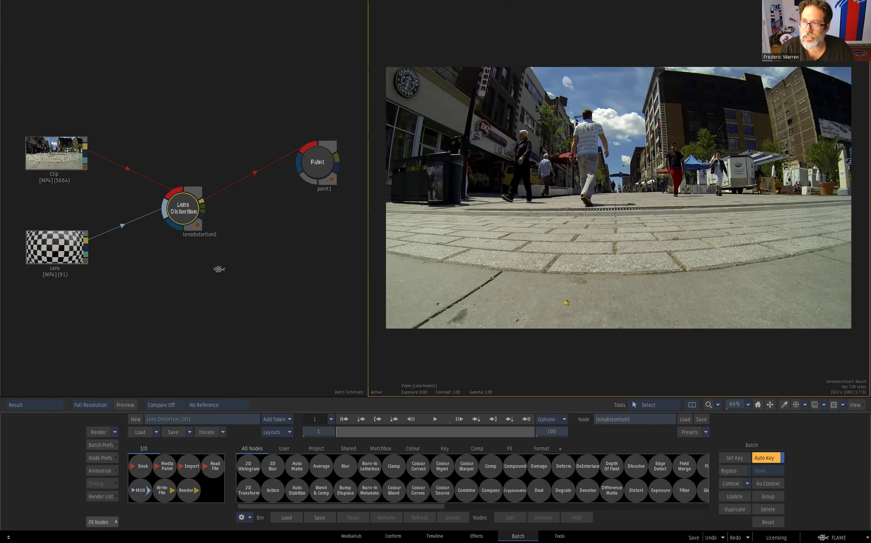
# - Open the lensdistortion3 node's settings and display its lens grid input
pyautogui.click(180, 209)
pyautogui.doubleClick(181, 209)
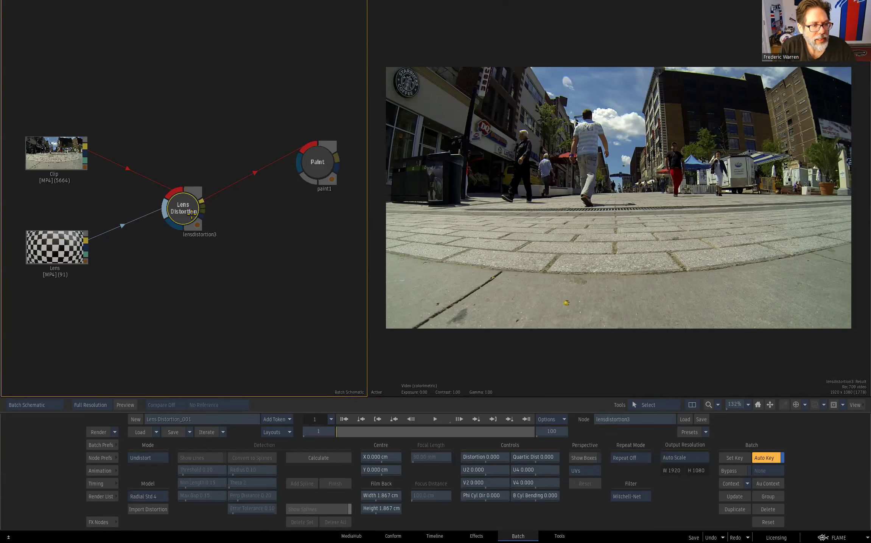
pyautogui.click(501, 233)
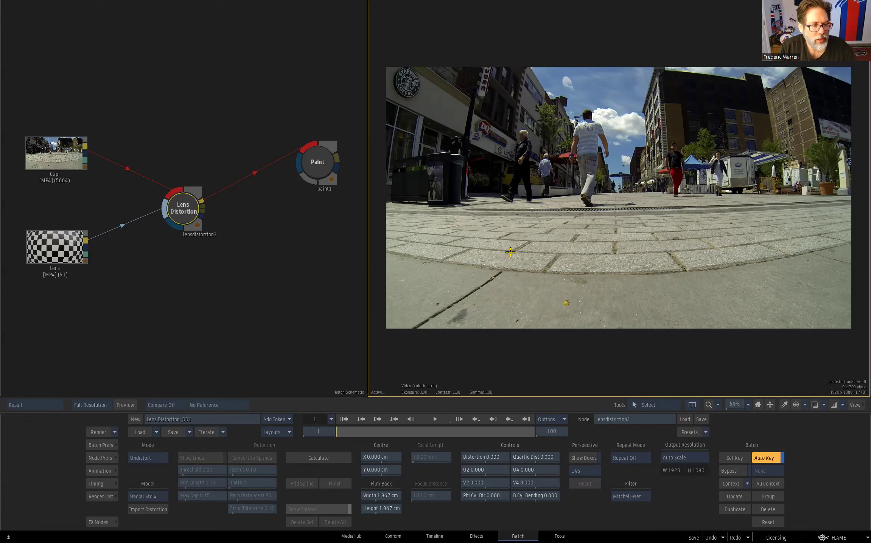
pyautogui.press('F2')
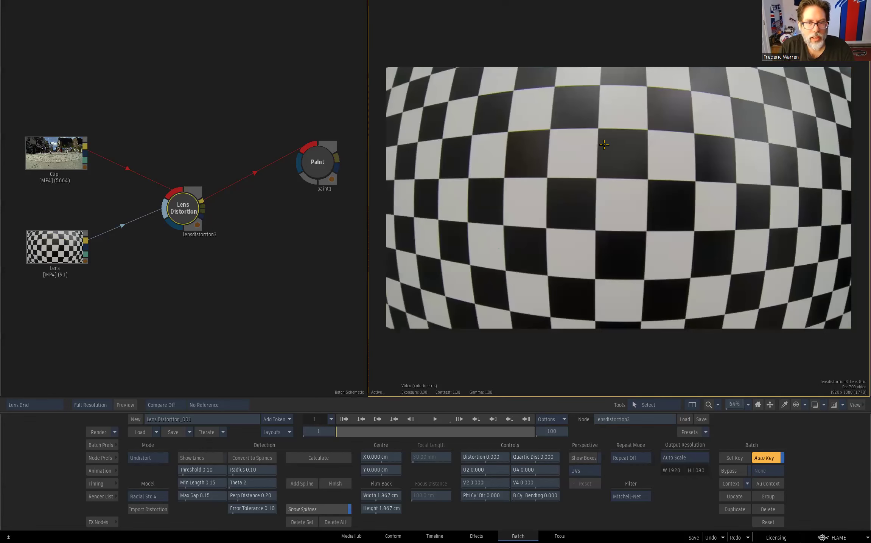
# - Check the detected grid lines, and calculate the undistortion of the street clip in lensdistortion3's result view
pyautogui.click(210, 457)
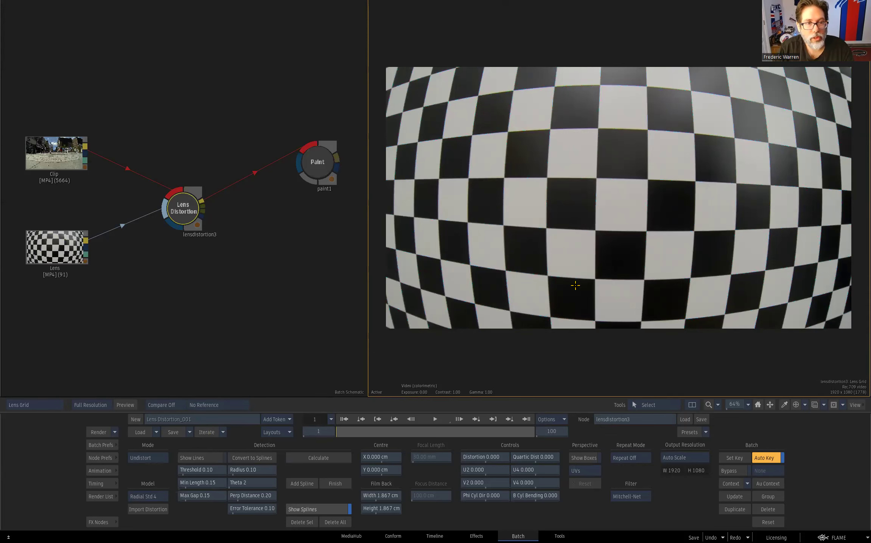
pyautogui.press('F4')
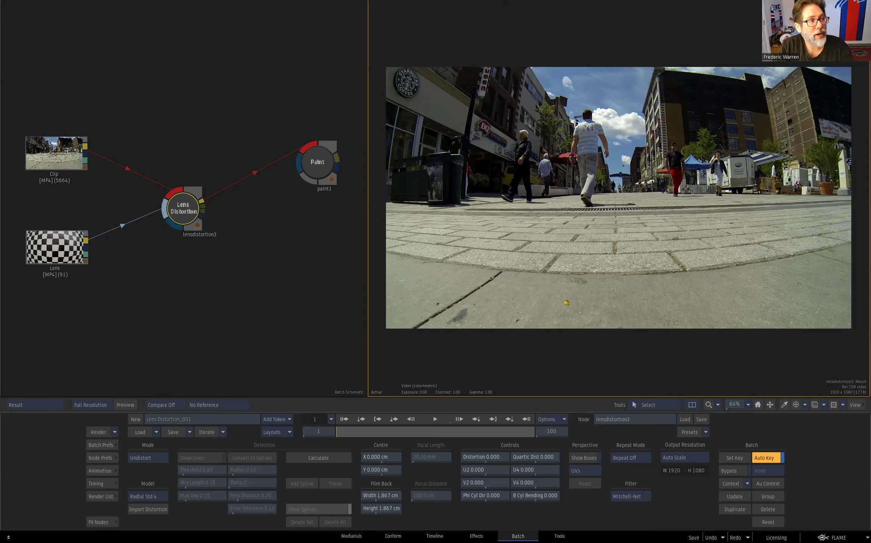
pyautogui.click(189, 204)
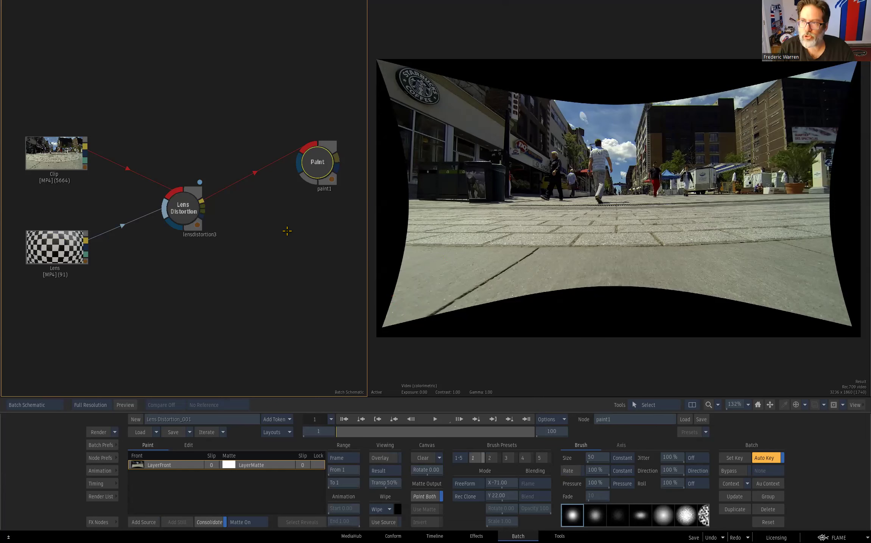
# - Move the paint1 node closer to lensdistortion3 and compare the original clip with the undistorted result
pyautogui.moveTo(324, 174); pyautogui.dragTo(284, 186)
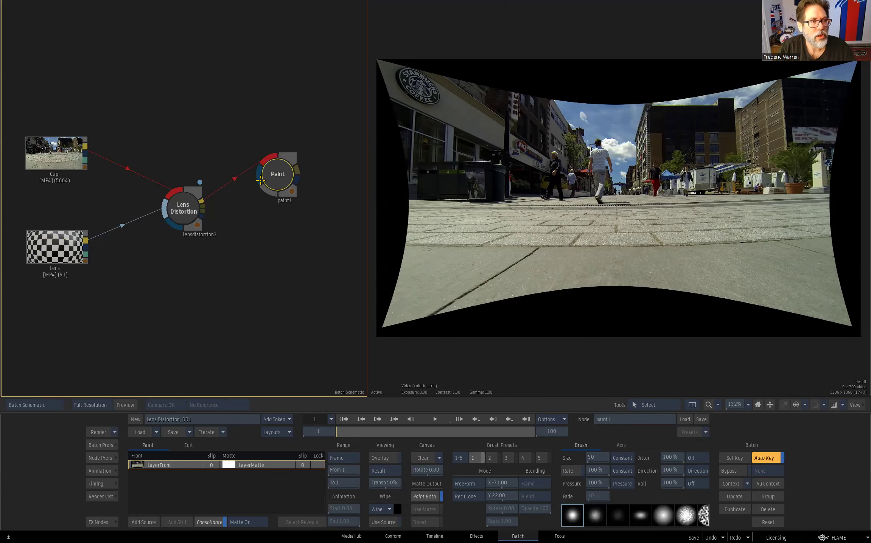
pyautogui.click(188, 212)
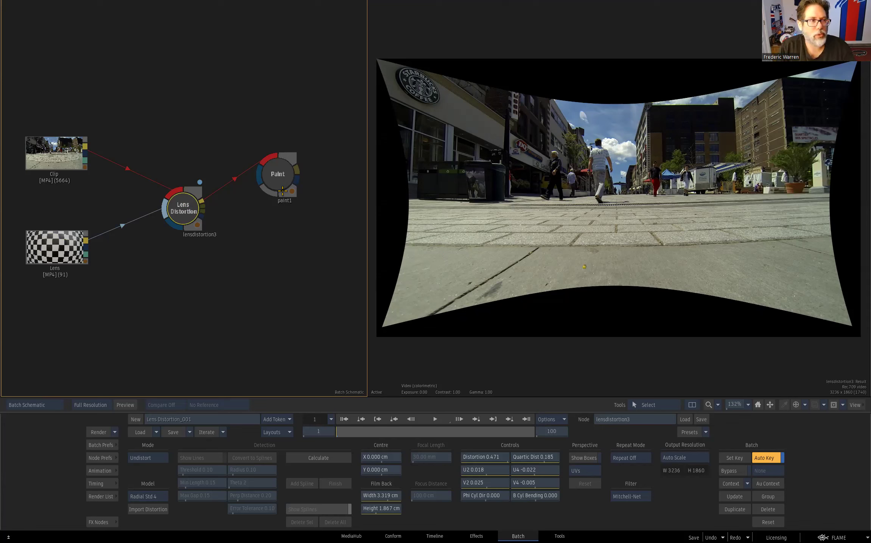
pyautogui.click(69, 157)
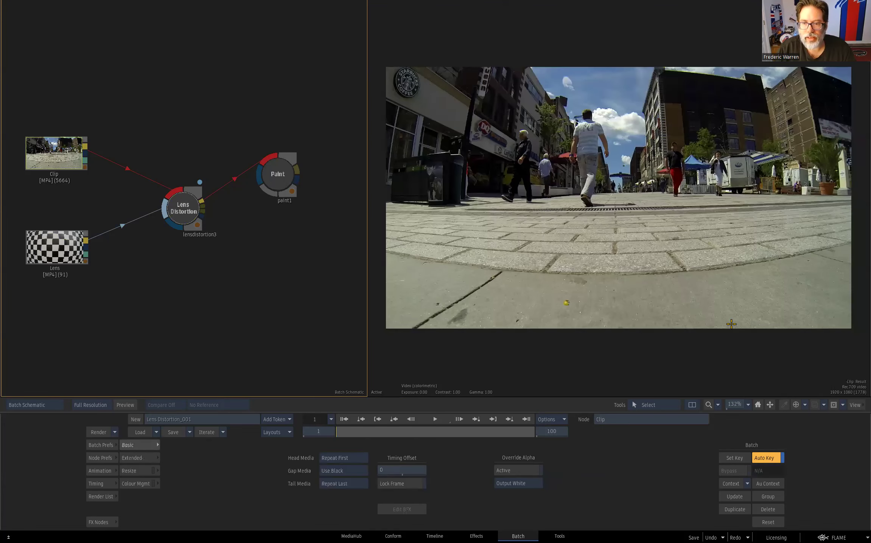
pyautogui.click(196, 213)
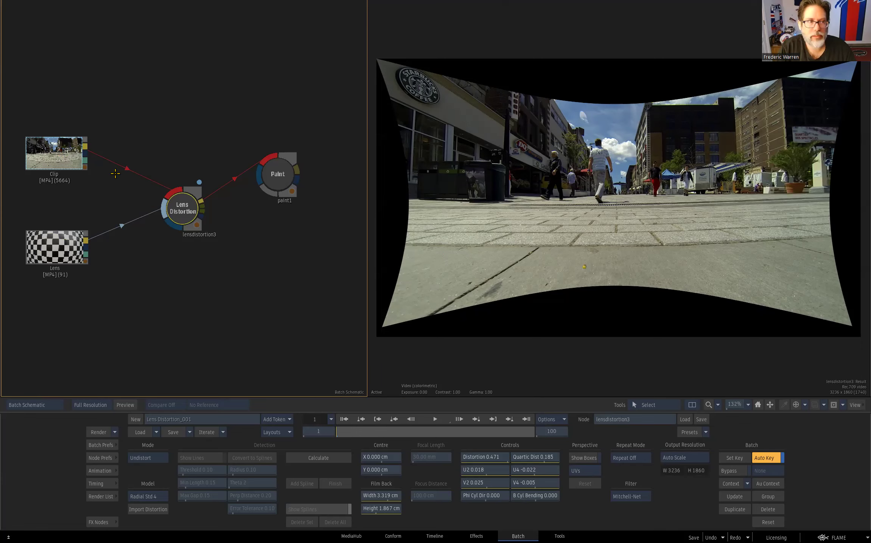
# - Duplicate the lensdistortion3 node and connect the copy to the output of paint1
pyautogui.click(188, 208)
pyautogui.hotkey('ctrl', 'c')
pyautogui.hotkey('ctrl', 'v')
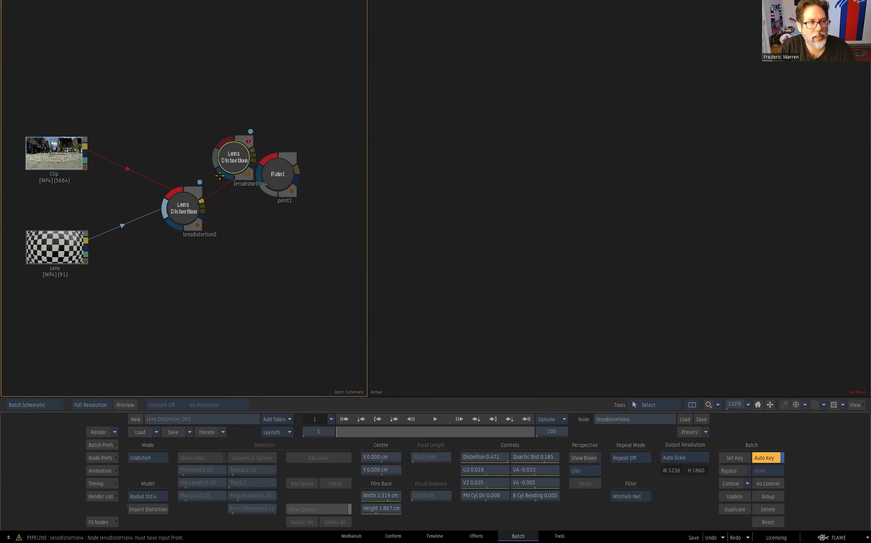
pyautogui.moveTo(235, 147)
pyautogui.mouseDown()
pyautogui.moveTo(297, 81)
pyautogui.moveTo(330, 91)
pyautogui.moveTo(348, 195)
pyautogui.moveTo(356, 193)
pyautogui.mouseUp()
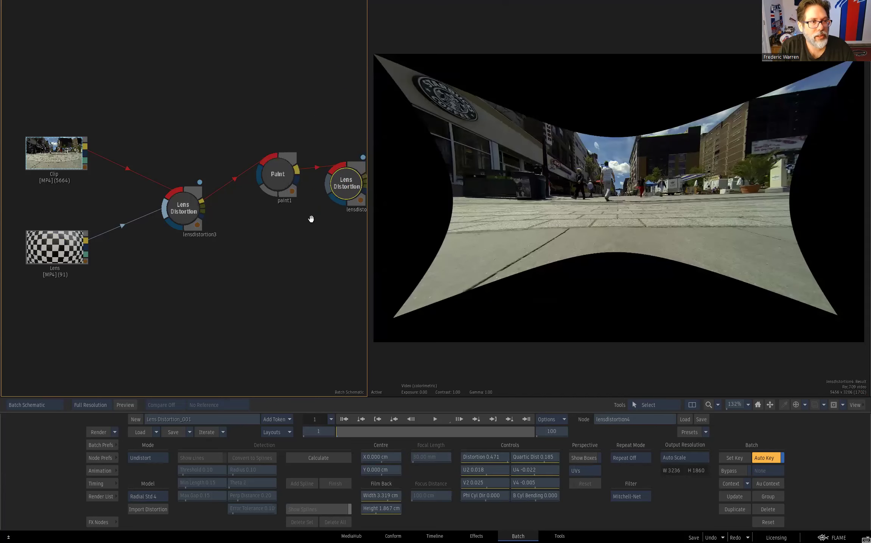
pyautogui.moveTo(309, 219); pyautogui.dragTo(268, 219)
pyautogui.moveTo(305, 182); pyautogui.dragTo(327, 176)
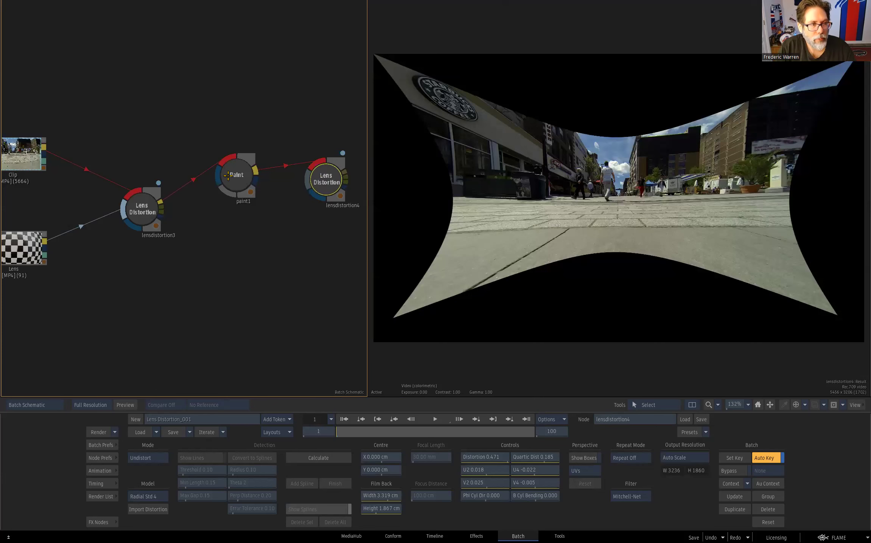
# - Set the copied Lens Distortion node's mode to Distort and compare its result with the original clip
pyautogui.click(324, 178)
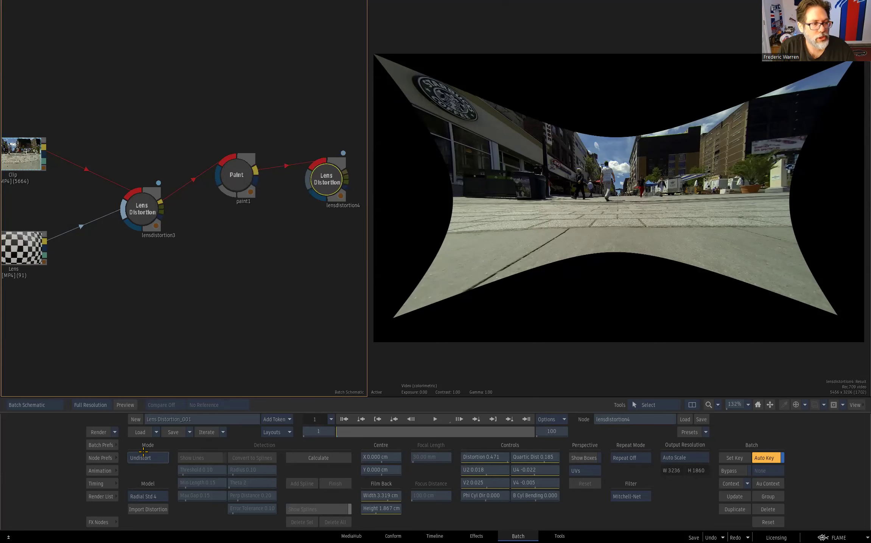
pyautogui.click(155, 457)
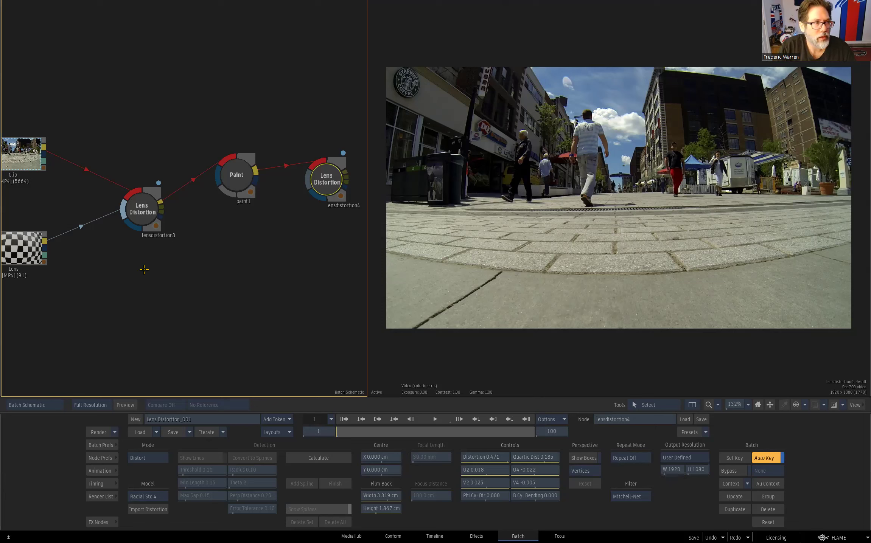
pyautogui.click(22, 151)
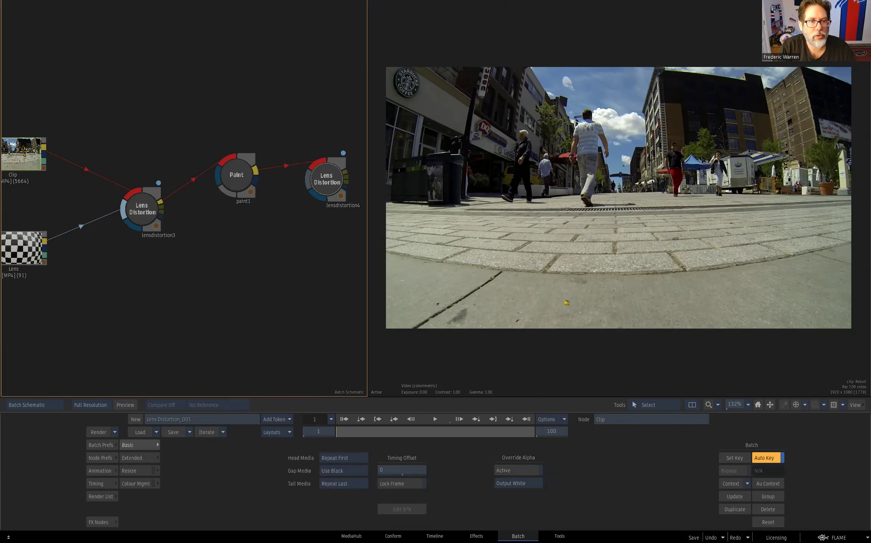
pyautogui.click(328, 184)
pyautogui.click(38, 155)
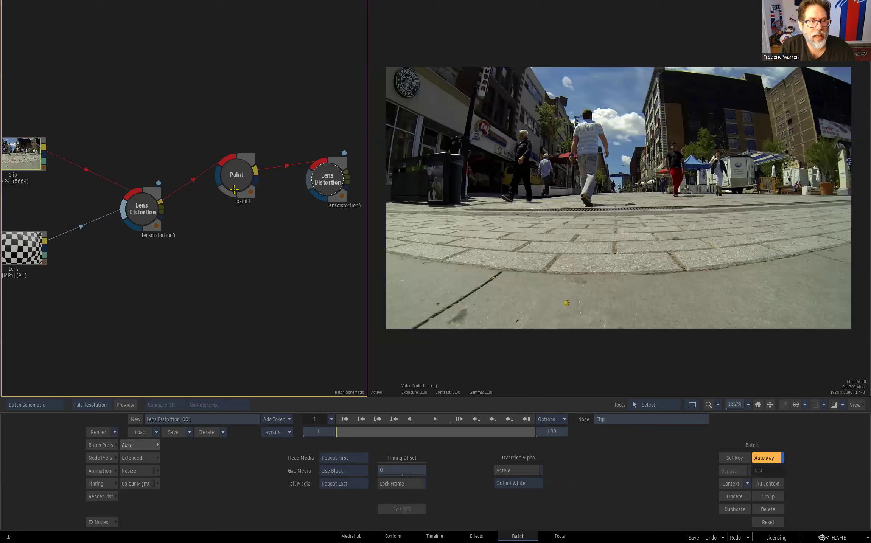
pyautogui.click(328, 185)
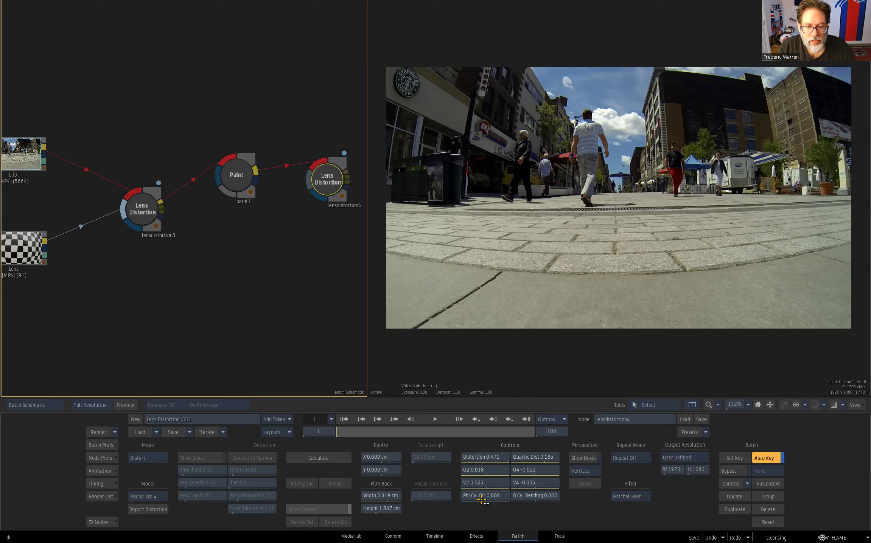
# - Try Mirror Repeat, Tile Repeat and Repeat Last on lensdistortion3, return it to Repeat Off, and check its filter options
pyautogui.click(148, 213)
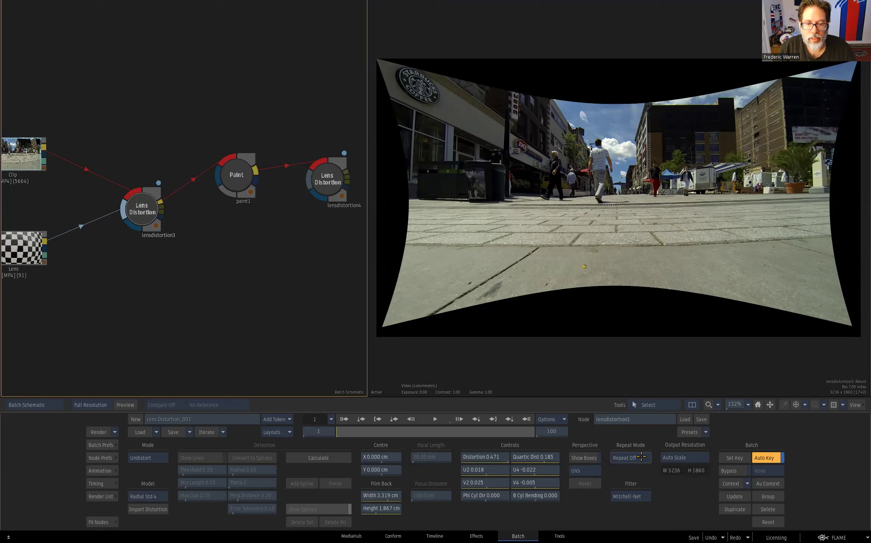
pyautogui.click(630, 458)
pyautogui.click(645, 447)
pyautogui.click(643, 459)
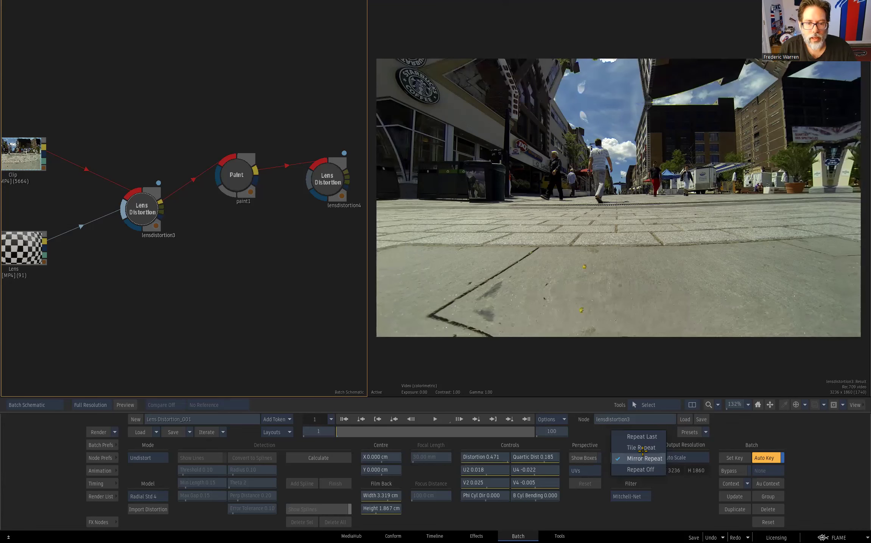
pyautogui.click(644, 447)
pyautogui.click(643, 458)
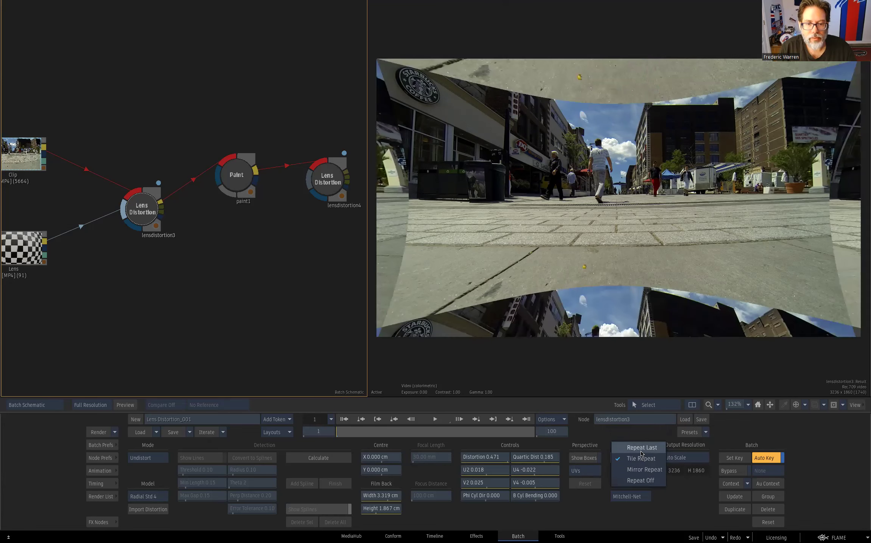
pyautogui.click(643, 447)
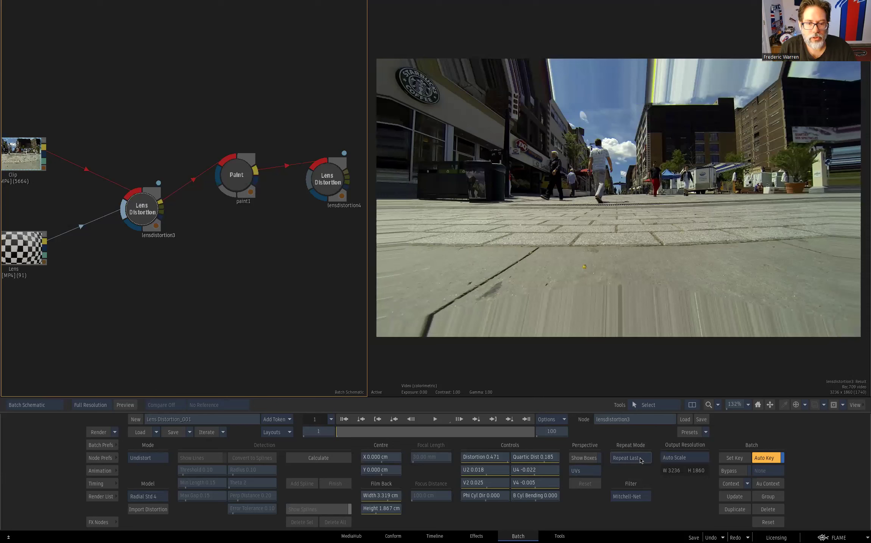
pyautogui.click(643, 460)
pyautogui.click(649, 488)
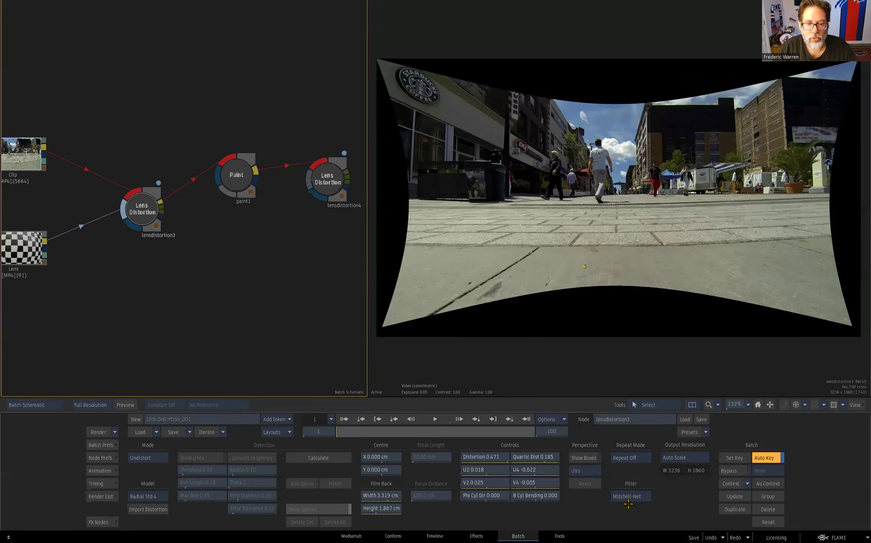
pyautogui.click(647, 496)
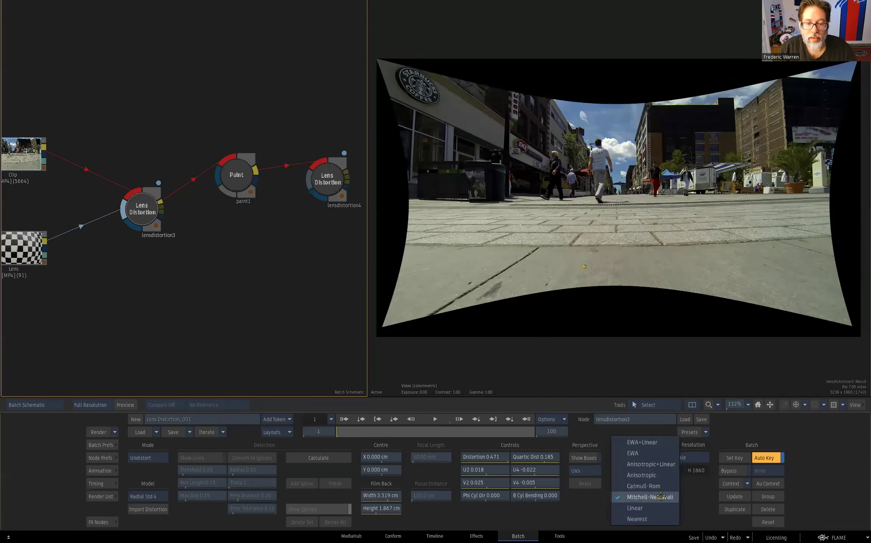
pyautogui.click(696, 495)
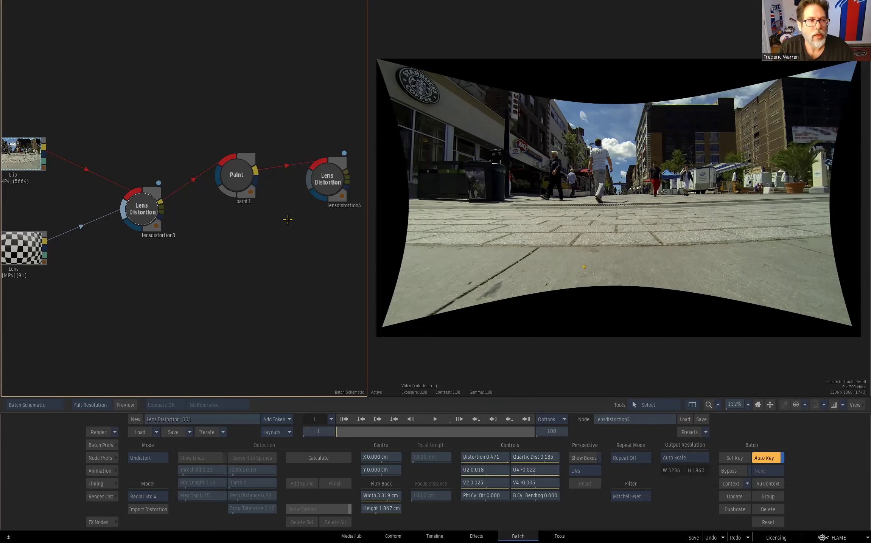
# - Examine the STMap and Inverse STMap outputs of lensdistortion3, and return to its result view
pyautogui.click(148, 213)
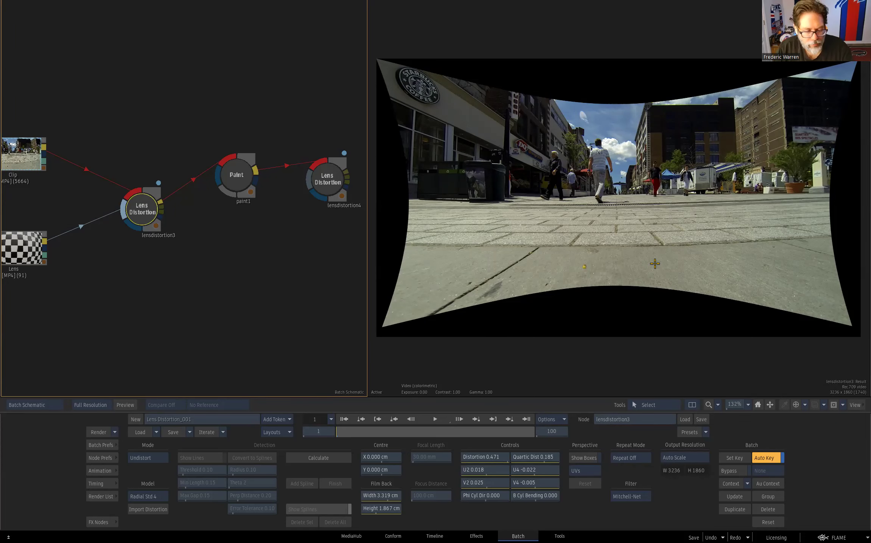
pyautogui.press('F4')
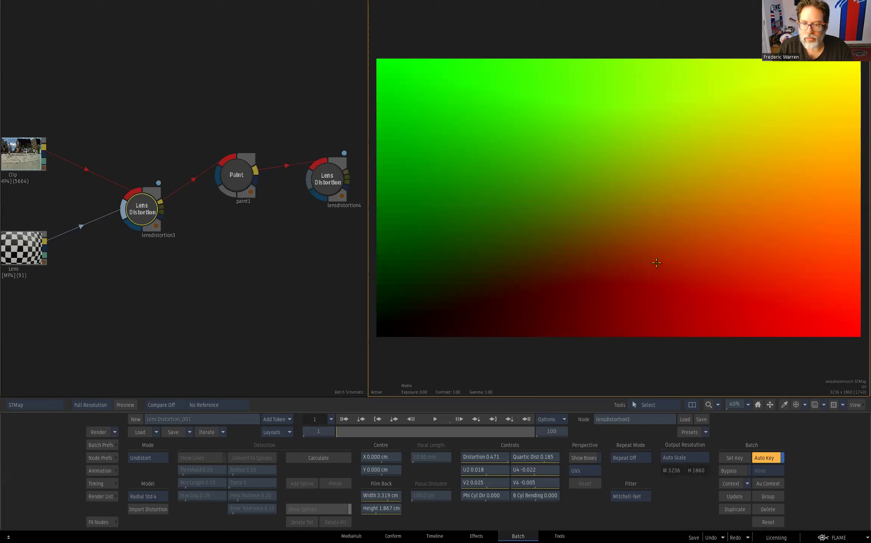
pyautogui.press('F4')
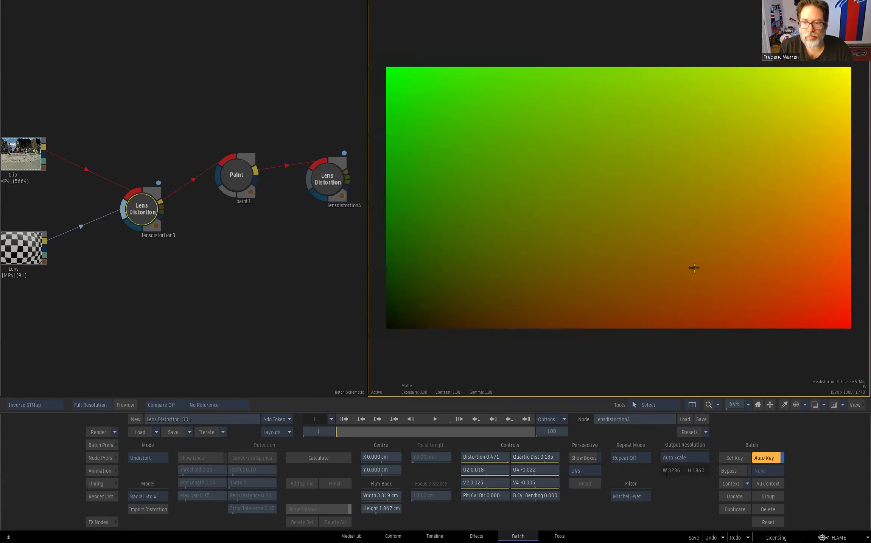
pyautogui.press('F4')
pyautogui.press('F4')
pyautogui.press('F4')
pyautogui.press('F4')
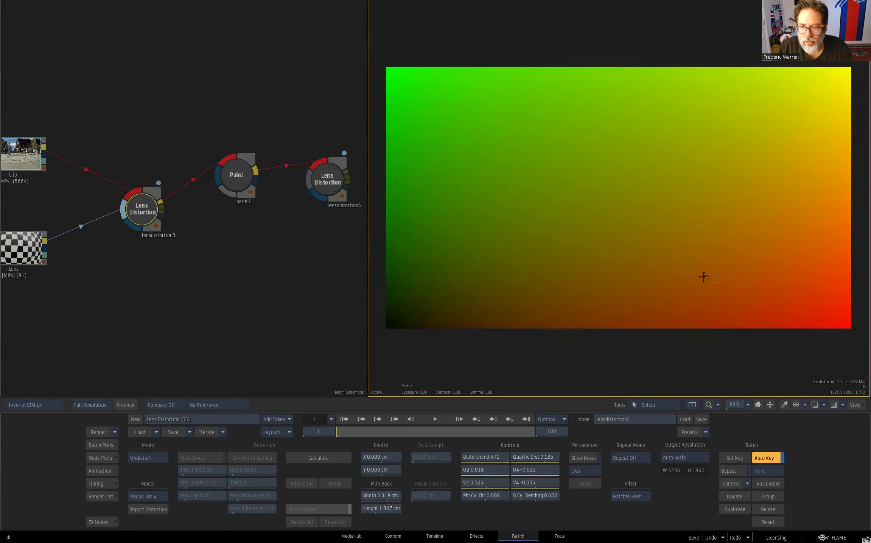
pyautogui.press('F4')
pyautogui.press('F4')
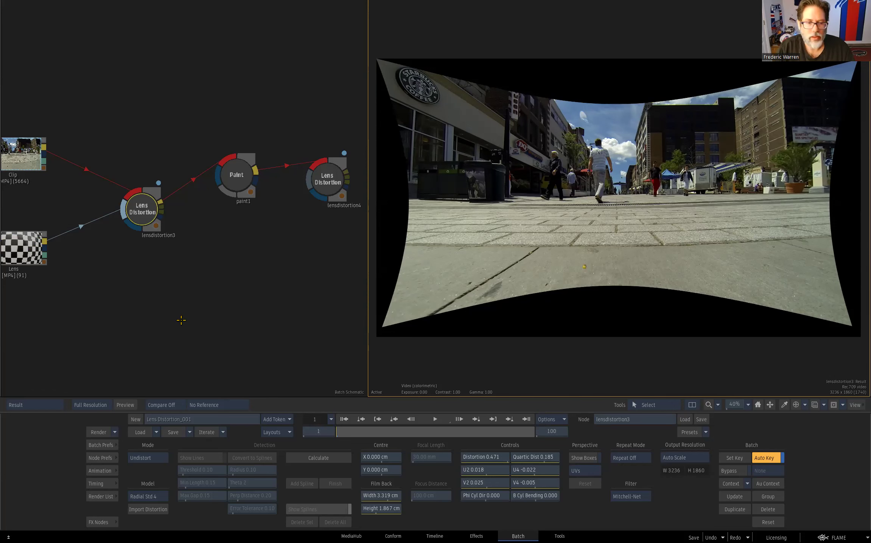
# - Add an STMap node above paint1, fed by the original clip and lensdistortion3's STMap output
pyautogui.moveTo(427, 542)
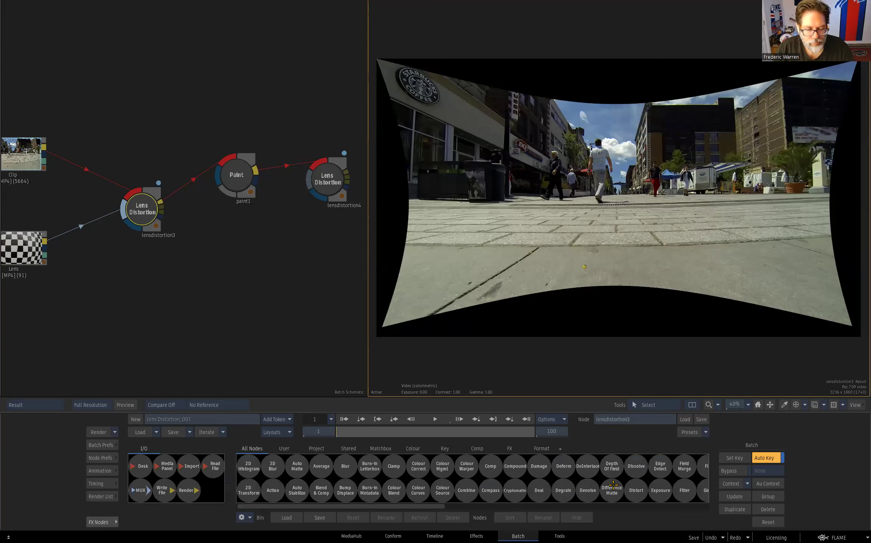
pyautogui.press('s')
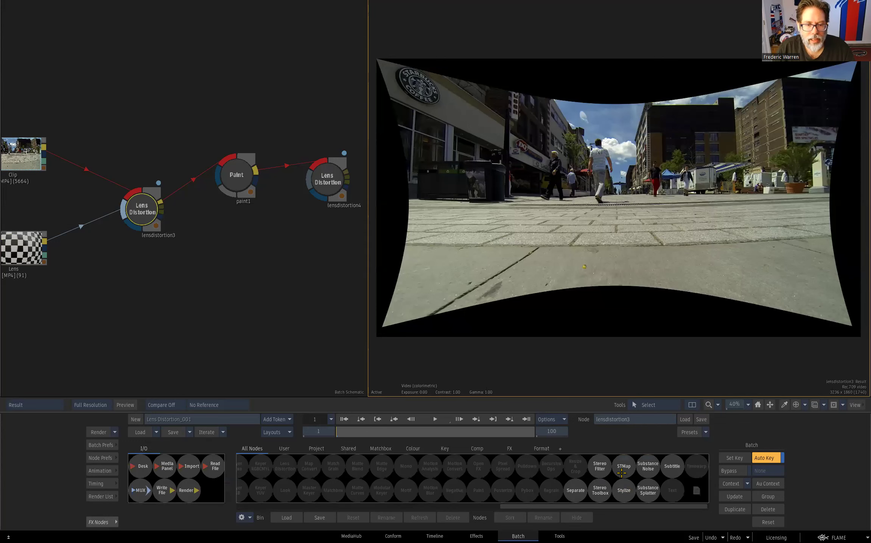
pyautogui.moveTo(622, 473)
pyautogui.mouseDown()
pyautogui.moveTo(219, 268)
pyautogui.moveTo(114, 124)
pyautogui.moveTo(71, 174)
pyautogui.moveTo(210, 115)
pyautogui.moveTo(210, 206)
pyautogui.moveTo(190, 217)
pyautogui.moveTo(241, 225)
pyautogui.moveTo(241, 93)
pyautogui.mouseUp()
pyautogui.click(143, 208)
pyautogui.click(243, 97)
pyautogui.click(144, 206)
pyautogui.click(243, 94)
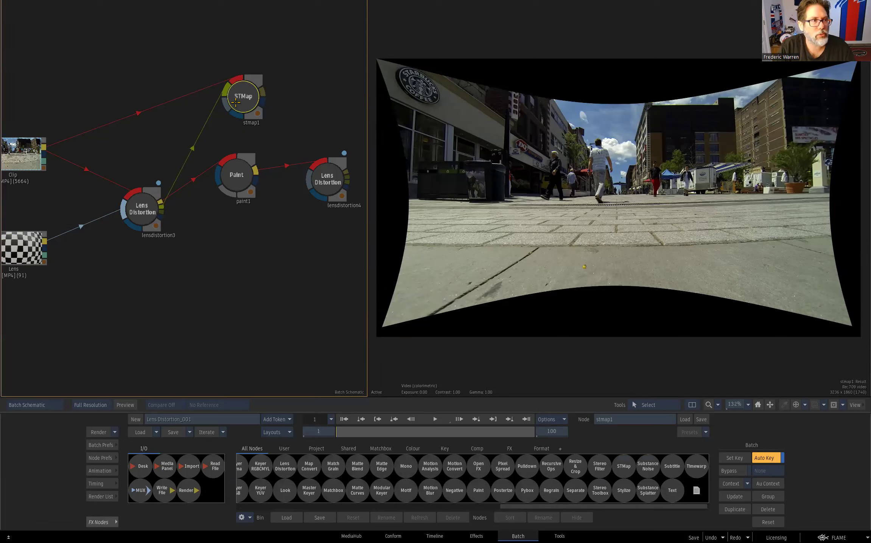
pyautogui.moveTo(252, 99); pyautogui.dragTo(233, 90)
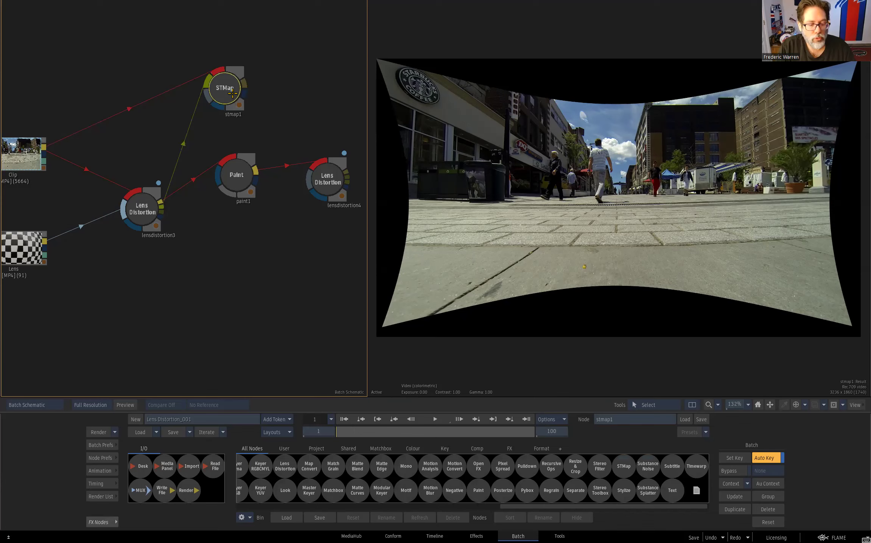
pyautogui.hotkey('ctrl', 'v')
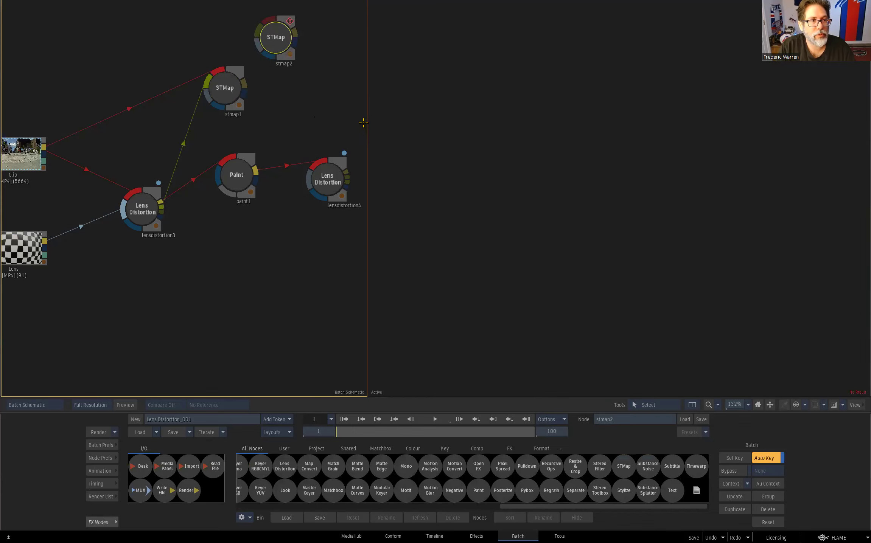
pyautogui.moveTo(280, 41)
pyautogui.mouseDown()
pyautogui.moveTo(299, 262)
pyautogui.moveTo(291, 196)
pyautogui.moveTo(318, 258)
pyautogui.moveTo(312, 266)
pyautogui.moveTo(232, 246)
pyautogui.moveTo(204, 216)
pyautogui.moveTo(196, 220)
pyautogui.moveTo(287, 238)
pyautogui.mouseUp()
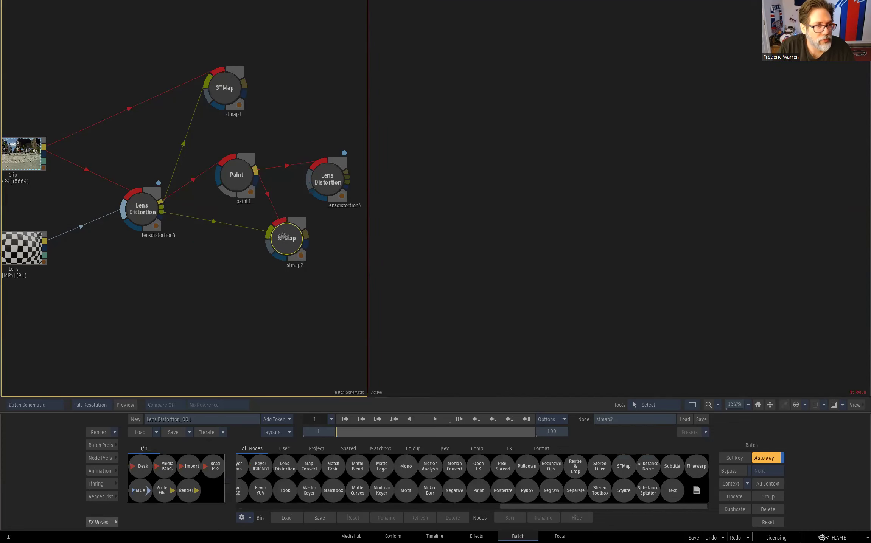
pyautogui.press('Delete')
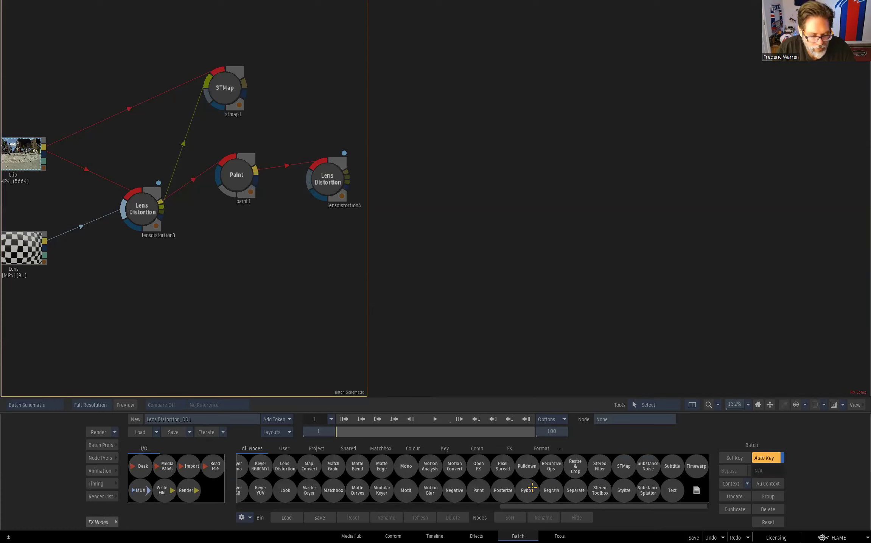
# - Add a second STMap node below paint1, fed by paint1's result and lensdistortion3's Inverse STMap output
pyautogui.moveTo(623, 467)
pyautogui.mouseDown()
pyautogui.moveTo(610, 447)
pyautogui.moveTo(268, 293)
pyautogui.moveTo(290, 185)
pyautogui.moveTo(300, 197)
pyautogui.moveTo(280, 234)
pyautogui.moveTo(232, 221)
pyautogui.moveTo(311, 221)
pyautogui.moveTo(195, 220)
pyautogui.moveTo(309, 274)
pyautogui.mouseUp()
pyautogui.moveTo(302, 229); pyautogui.dragTo(342, 246)
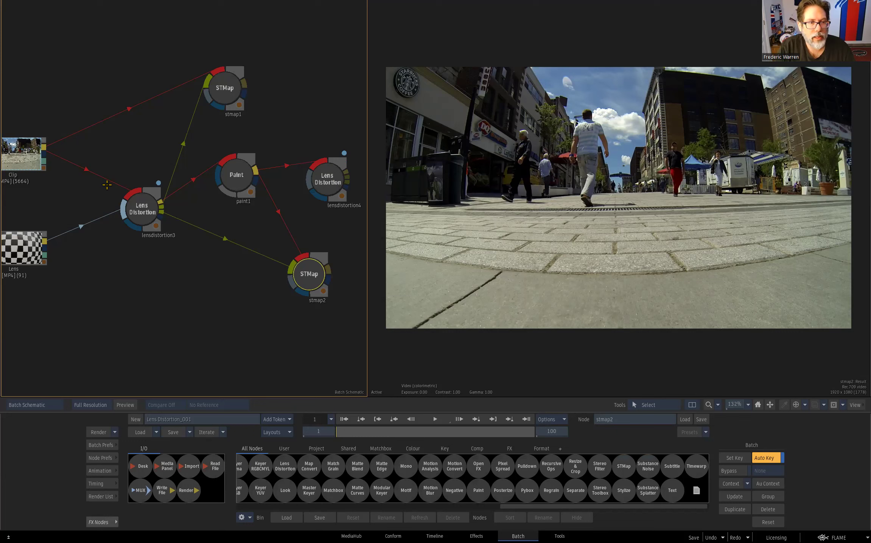
# - Compare the result of lensdistortion4 with the result of stmap2
pyautogui.click(327, 180)
pyautogui.click(310, 272)
pyautogui.click(329, 178)
pyautogui.click(307, 256)
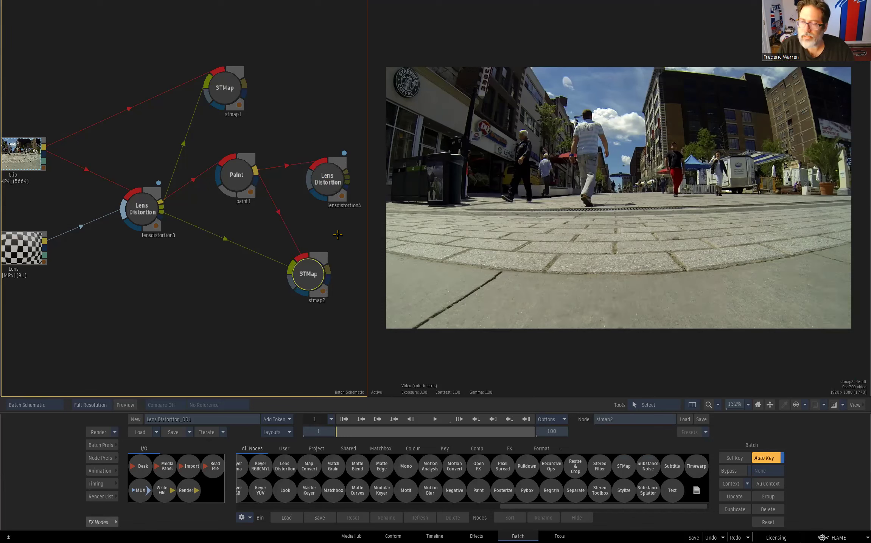
# - Open the STMap batch group and view stmap1's whole undistorted grid result
pyautogui.hotkey('alt', '`')
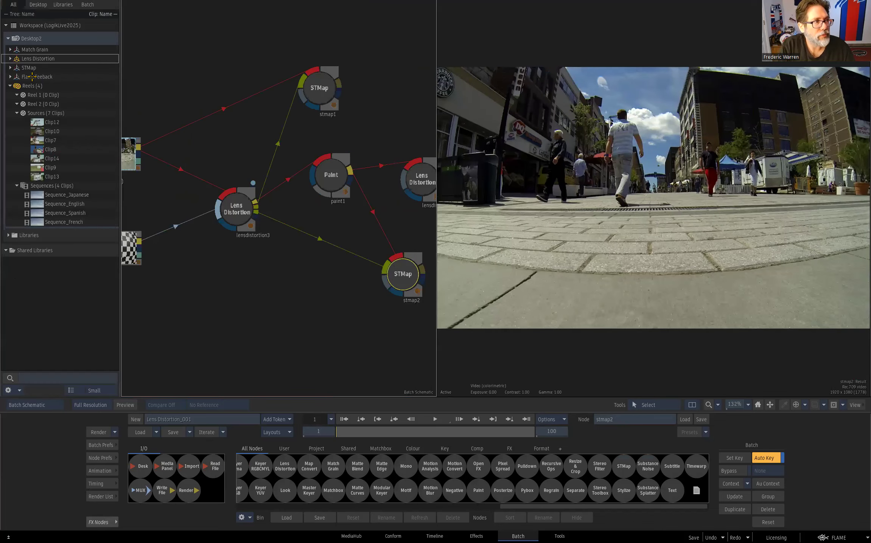
pyautogui.doubleClick(18, 68)
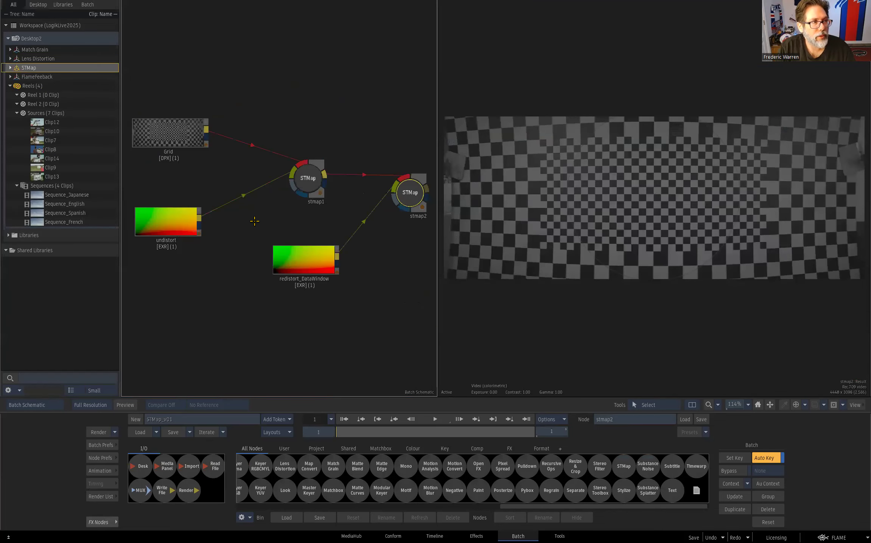
pyautogui.hotkey('alt', '`')
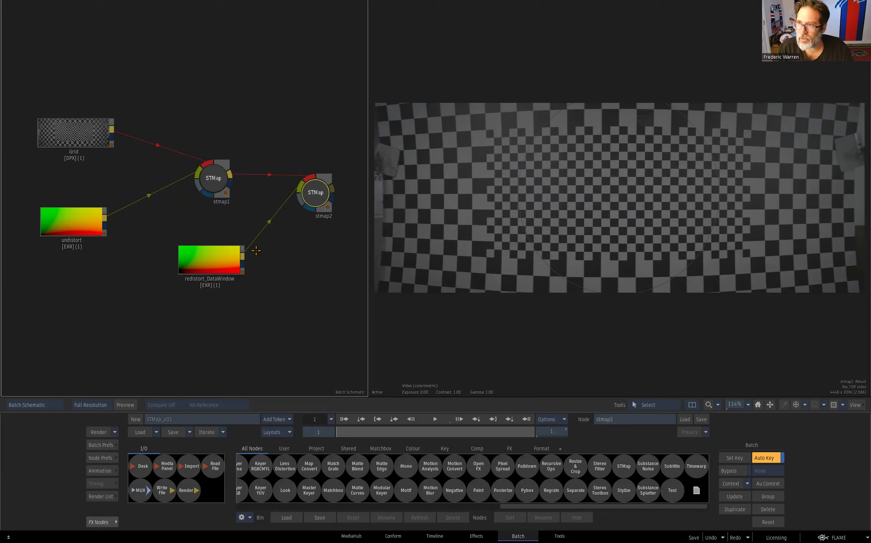
pyautogui.click(222, 177)
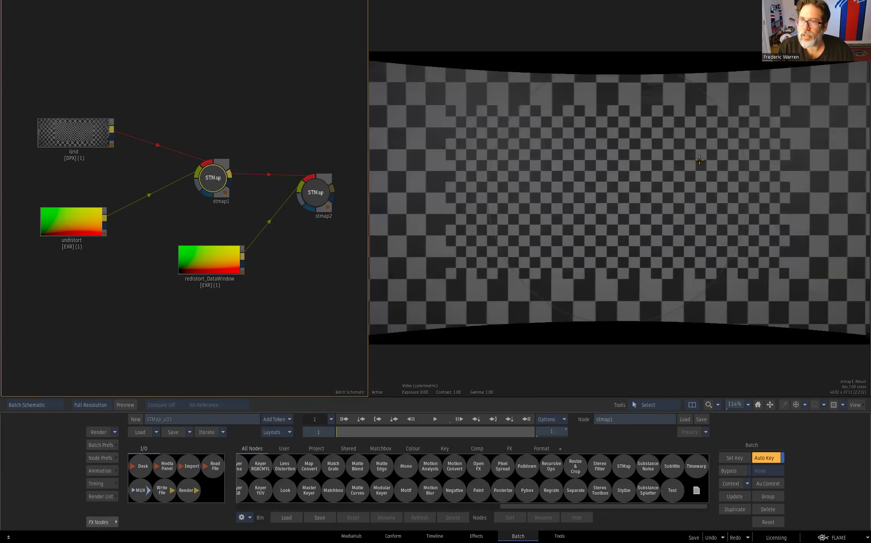
pyautogui.moveTo(740, 169); pyautogui.dragTo(686, 165)
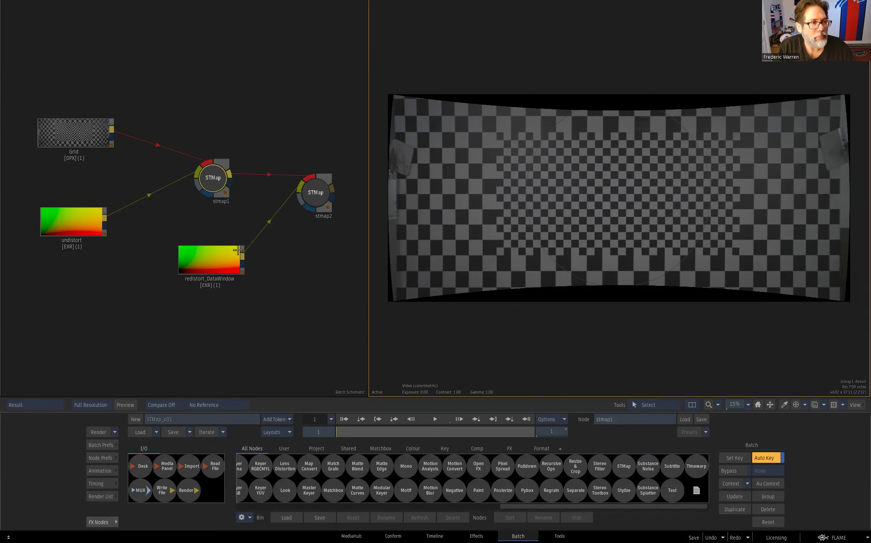
# - Inspect the redistort_DataWindow clip and its dataWindow metadata attributes, and return to its Basic settings
pyautogui.moveTo(214, 258); pyautogui.dragTo(213, 261)
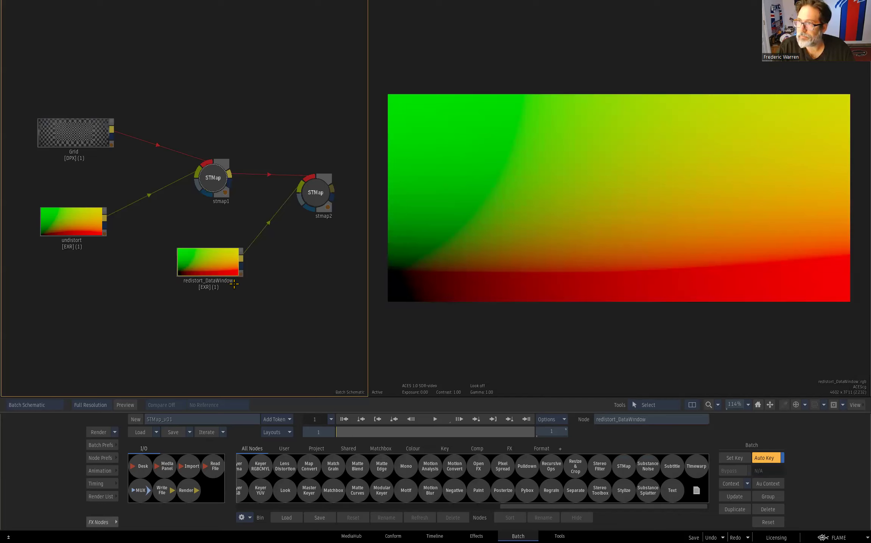
pyautogui.doubleClick(219, 272)
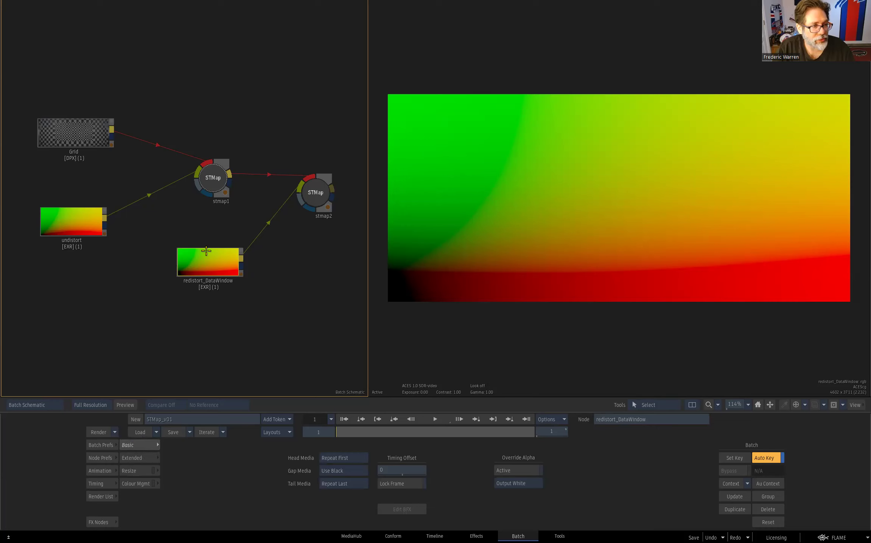
pyautogui.click(136, 458)
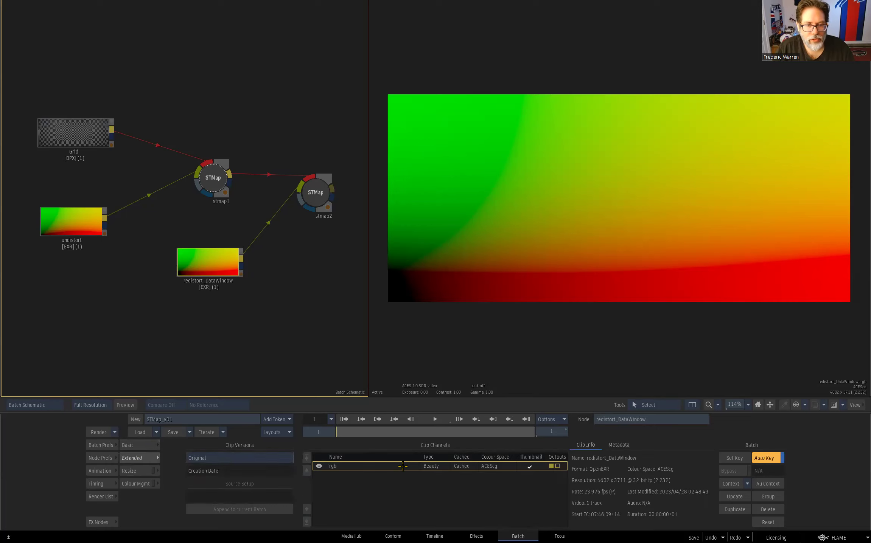
pyautogui.click(619, 445)
pyautogui.click(581, 492)
pyautogui.scroll(-1, 710, 470)
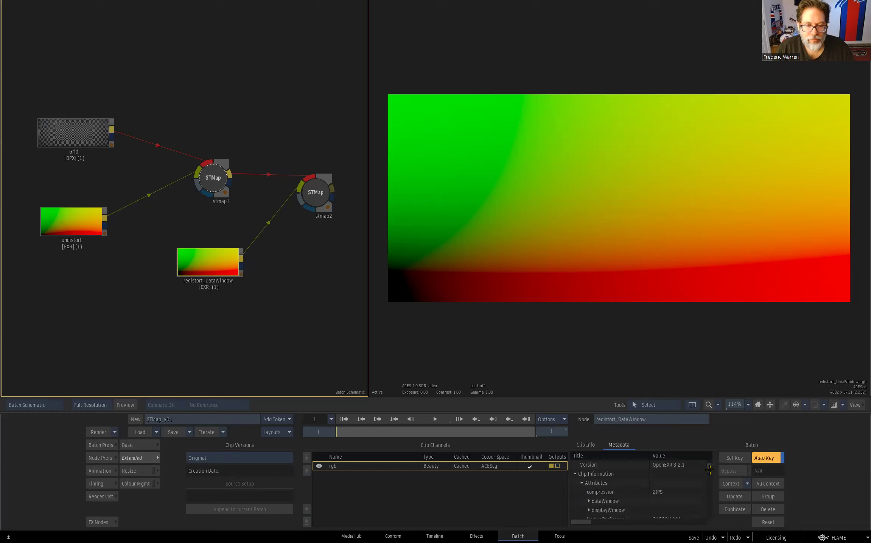
pyautogui.click(588, 501)
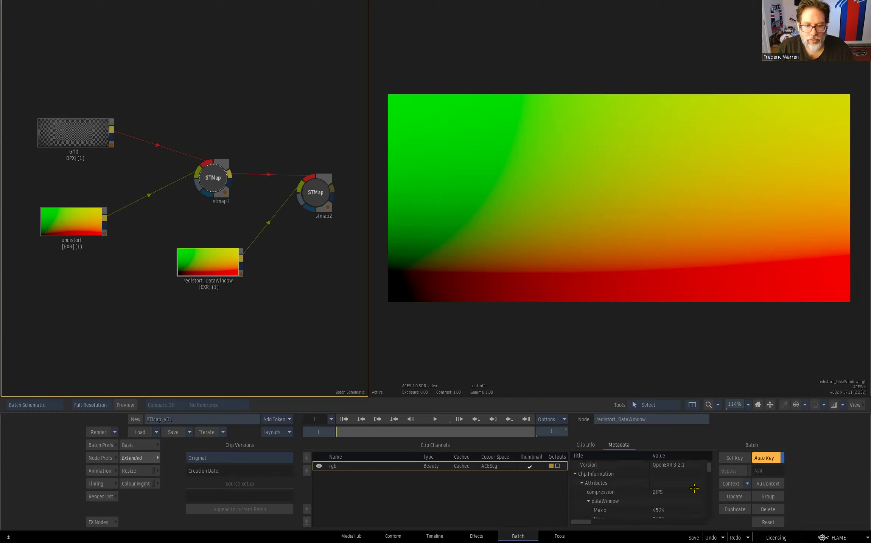
pyautogui.moveTo(709, 469); pyautogui.dragTo(708, 472)
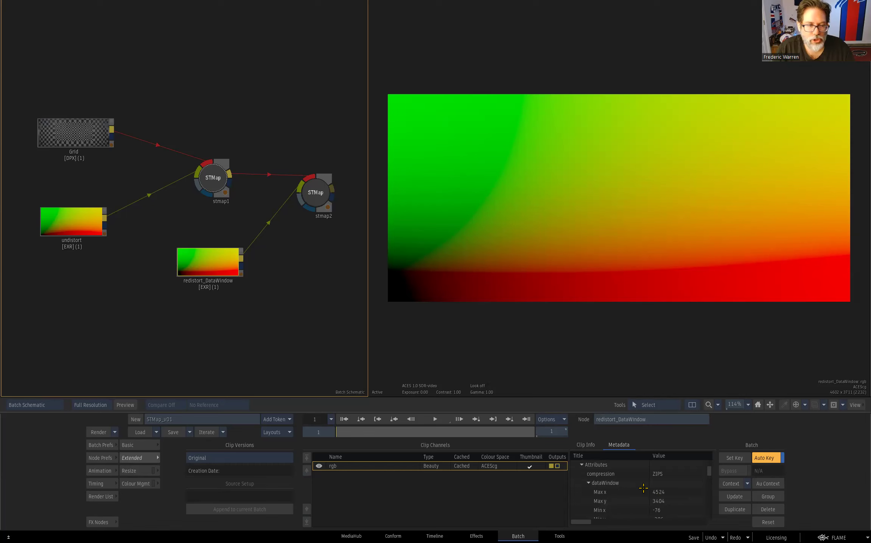
pyautogui.click(128, 445)
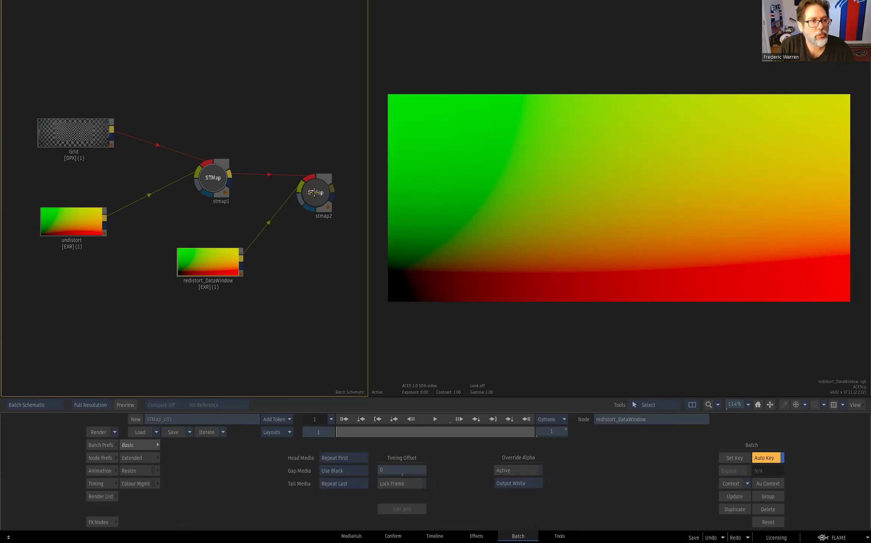
# - Check stmap2's framing modes, keeping Use Data / Display Windows, and try Custom Values before returning to From STMap Clip
pyautogui.click(315, 193)
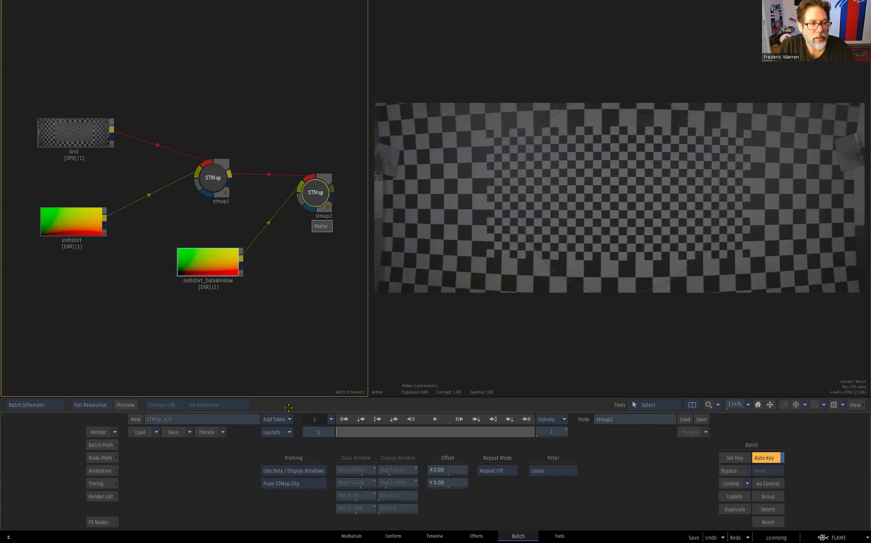
pyautogui.click(302, 471)
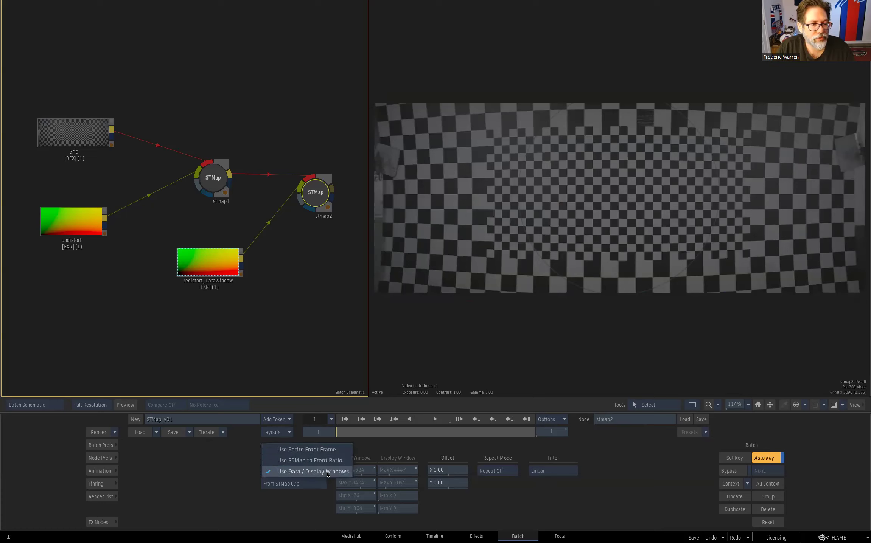
pyautogui.click(340, 471)
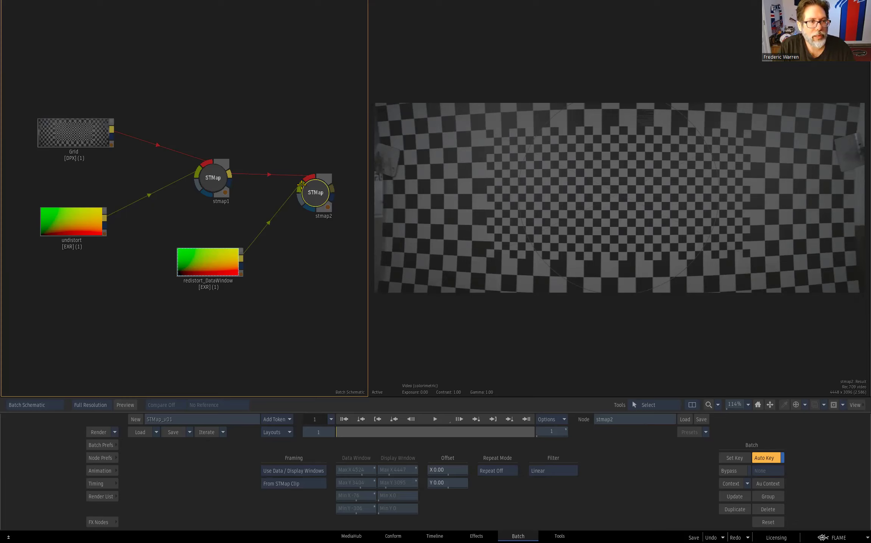
pyautogui.click(317, 485)
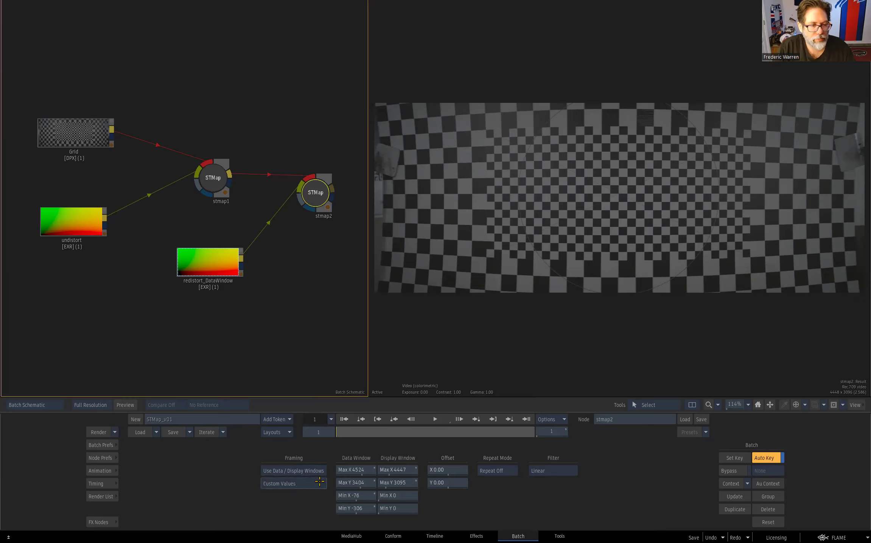
pyautogui.click(309, 483)
# - Compare stmap2's redistorted result with the original Grid clip
pyautogui.moveTo(315, 192); pyautogui.dragTo(317, 184)
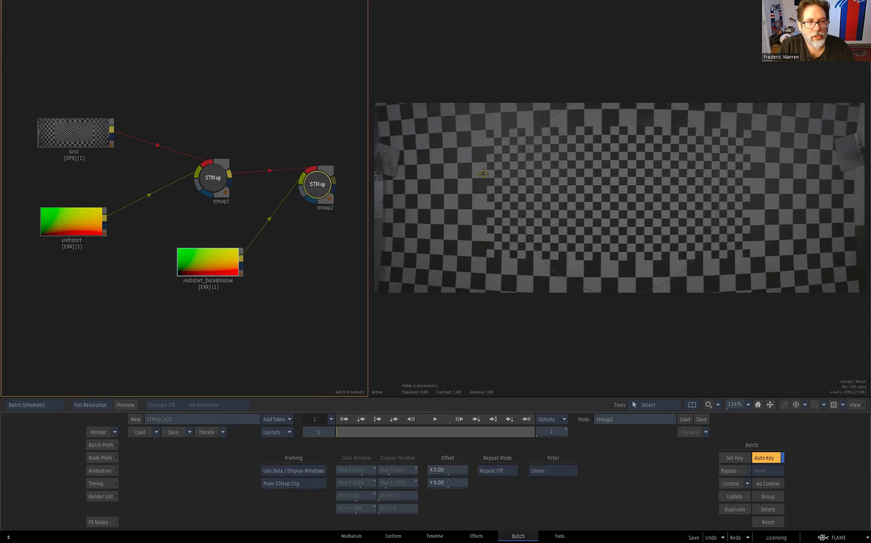
pyautogui.click(92, 133)
pyautogui.click(316, 181)
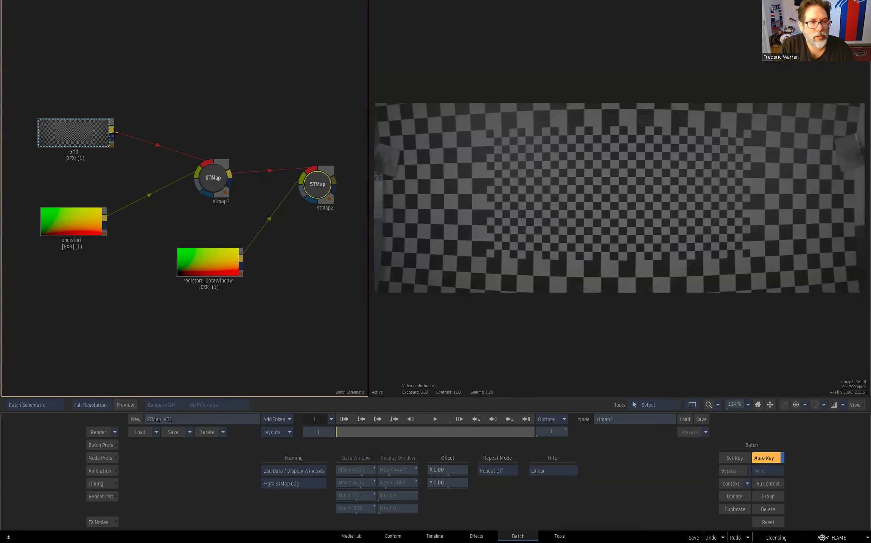
pyautogui.click(99, 135)
pyautogui.click(310, 189)
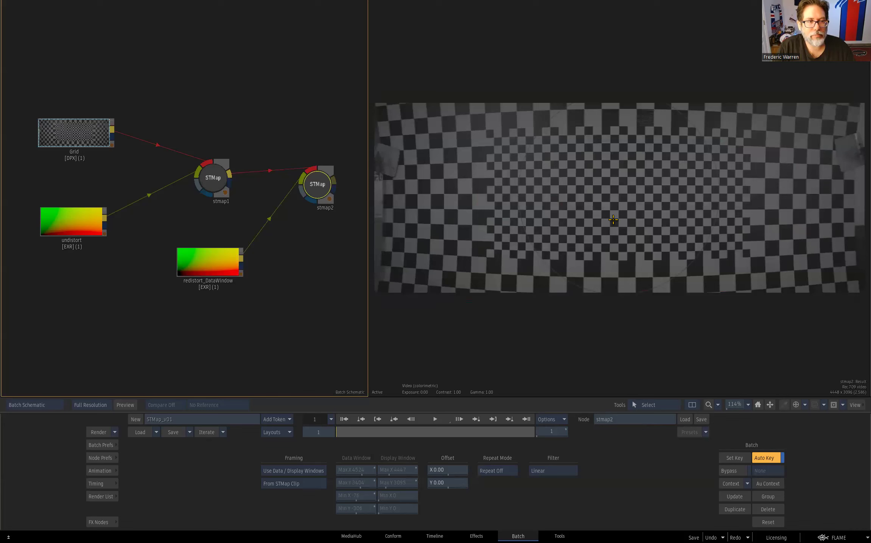
# - Open the FlameFeeback batch group and display the clamp1 node's Maximum and Minimum Clamp settings
pyautogui.moveTo(0, 235)
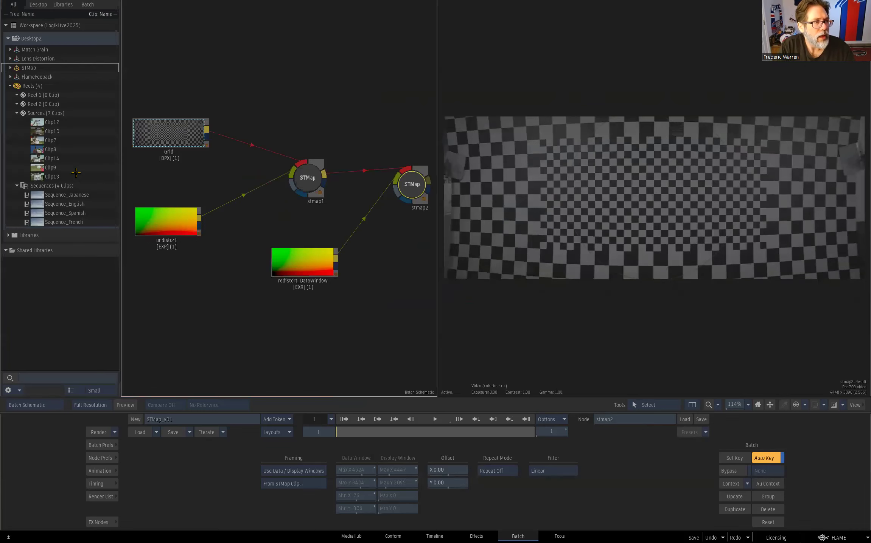
pyautogui.doubleClick(17, 77)
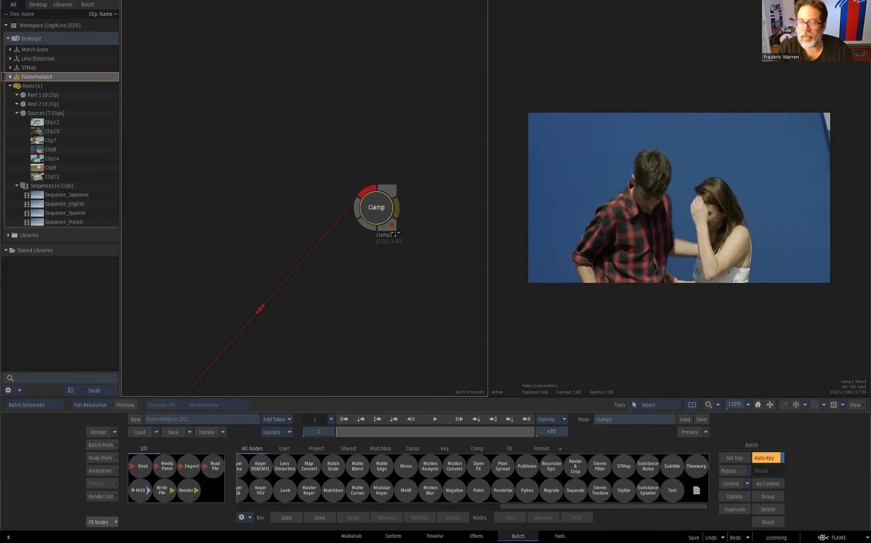
pyautogui.doubleClick(379, 210)
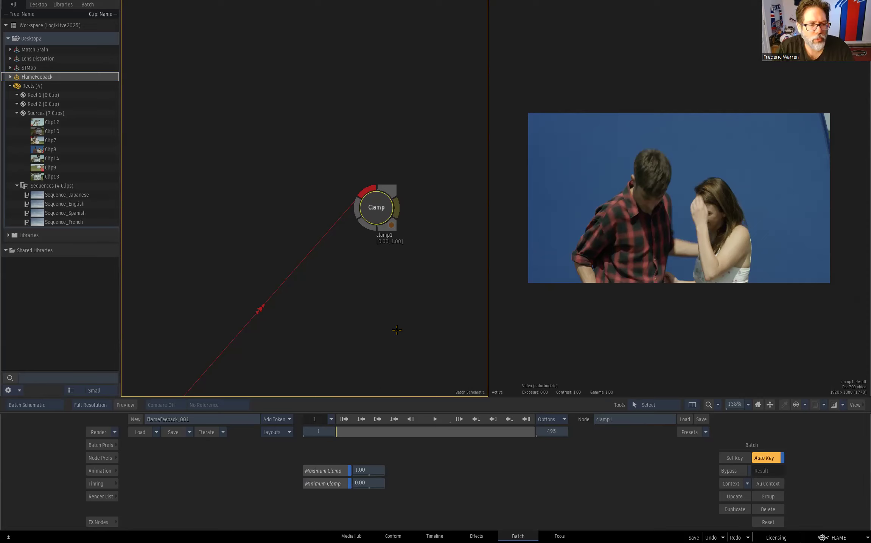
pyautogui.hotkey('alt', '`')
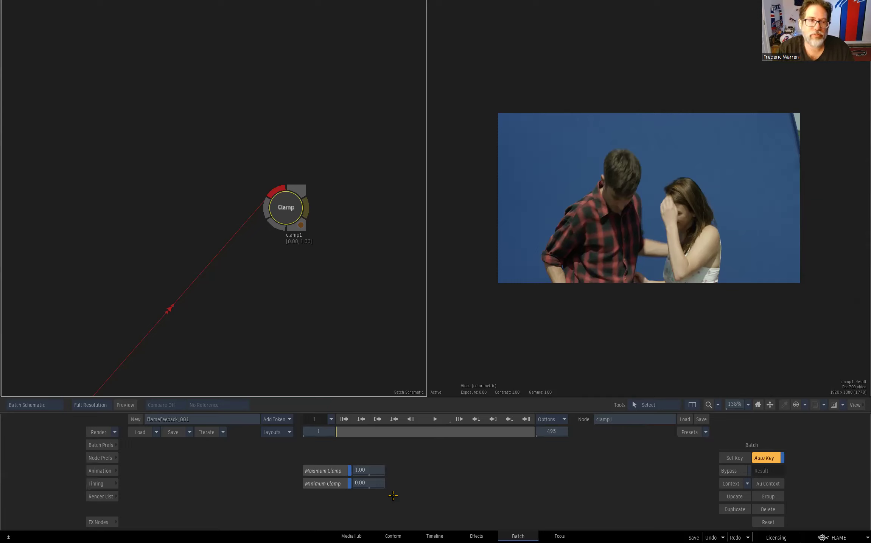
# - Open the Colour Warper node cwarp1 and check its Output options, keeping Result
pyautogui.moveTo(329, 289); pyautogui.dragTo(358, 161)
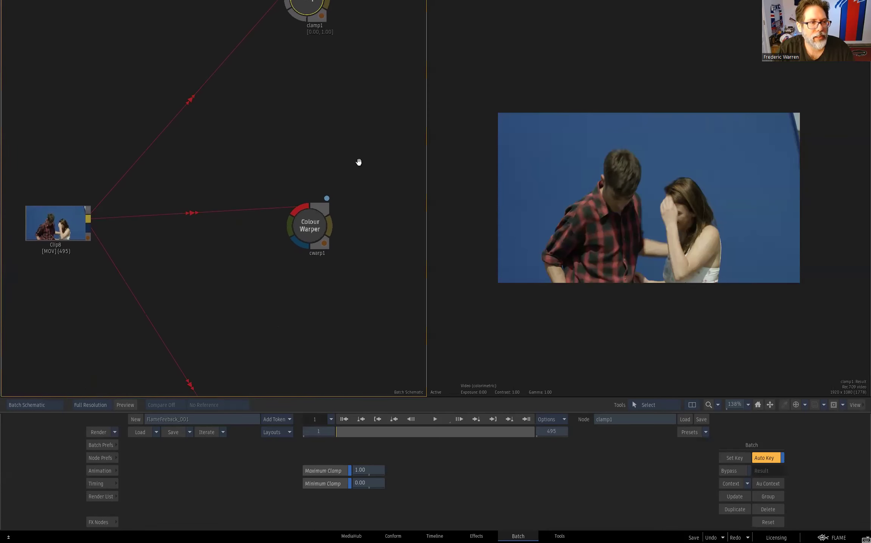
pyautogui.click(317, 224)
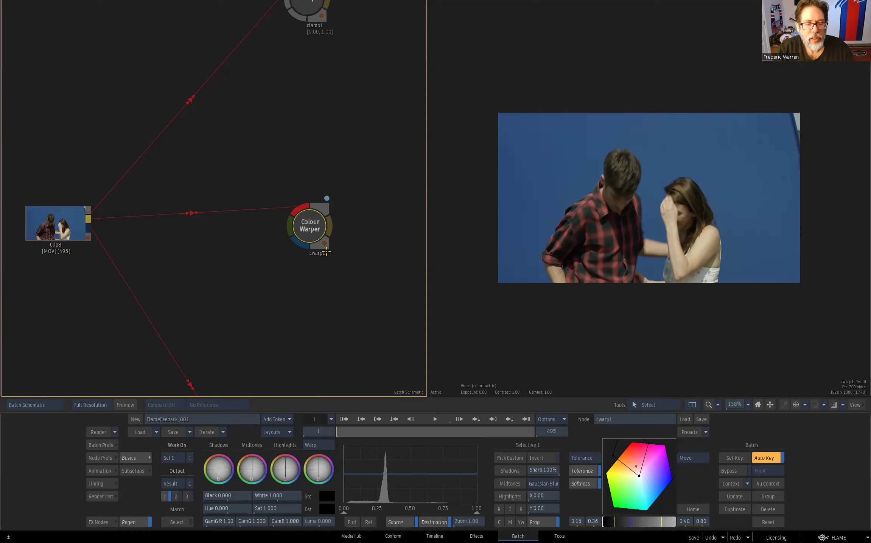
pyautogui.click(179, 484)
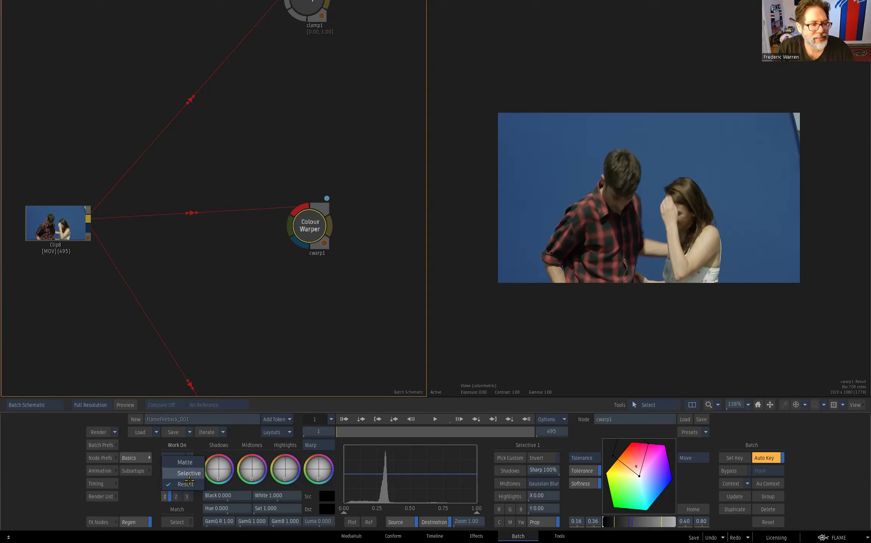
pyautogui.click(192, 485)
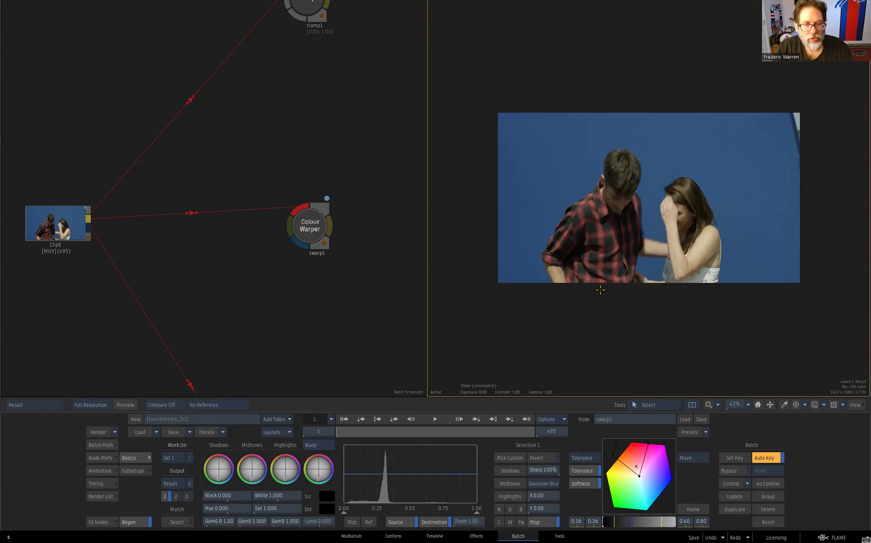
# - Compare cwarp1's Result and Matte outputs, and set Selective 1's proportional blur to 11.00 in X and Y on the matte
pyautogui.press('F4')
pyautogui.press('F4')
pyautogui.press('F4')
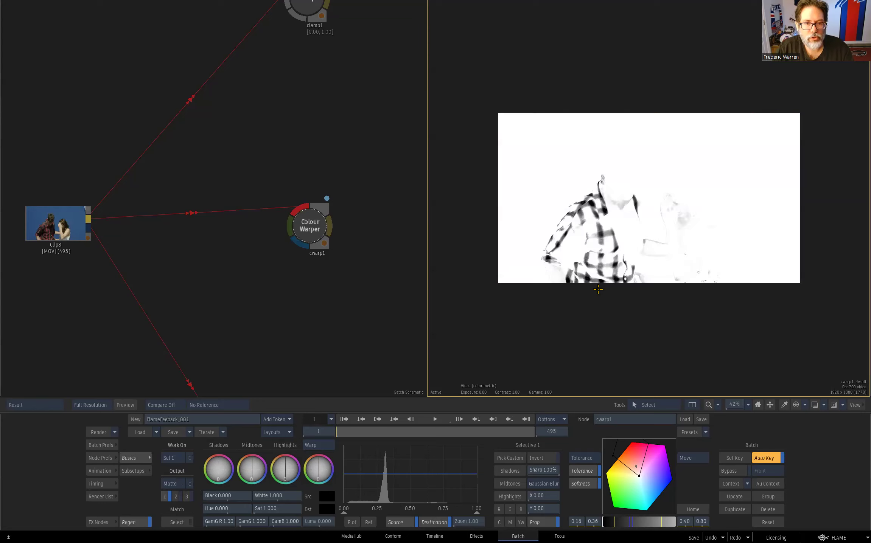
pyautogui.press('F4')
pyautogui.press('F4')
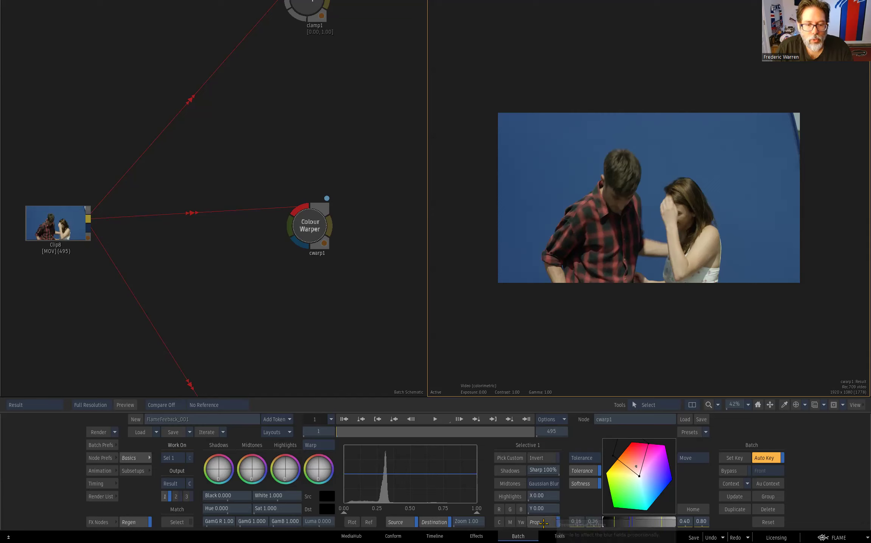
pyautogui.press('F3')
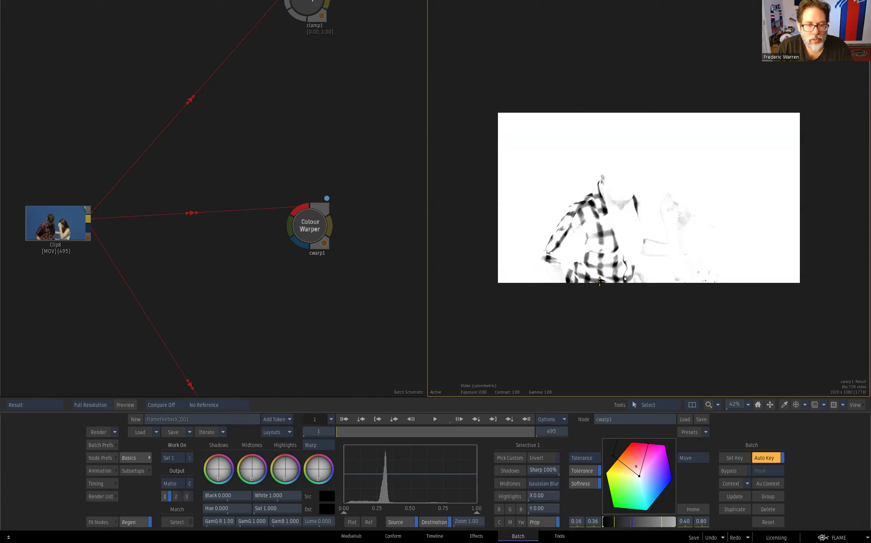
pyautogui.moveTo(545, 495)
pyautogui.mouseDown()
pyautogui.moveTo(562, 494)
pyautogui.moveTo(549, 495)
pyautogui.mouseUp()
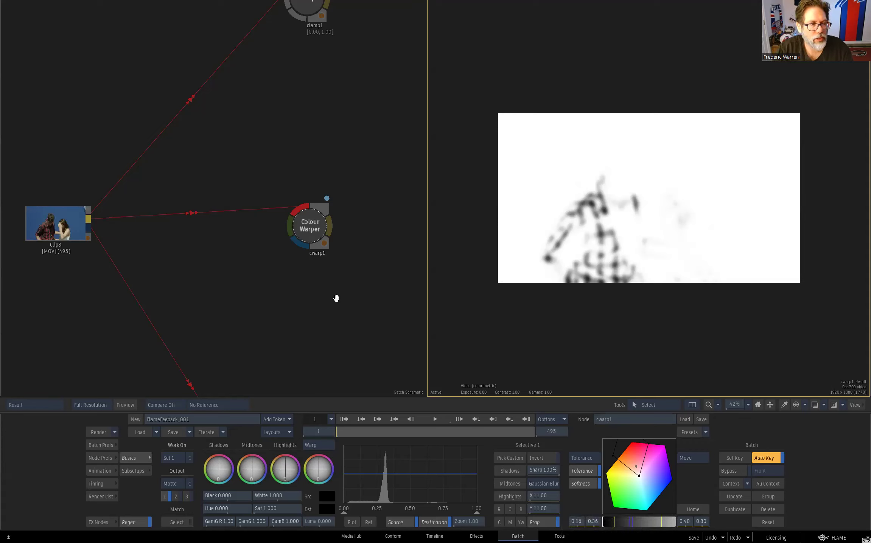
# - Examine the keyerrgbcmyl1 node's controls and compare its two matte outputs through mux1 and mux2
pyautogui.moveTo(353, 282); pyautogui.dragTo(303, 60)
pyautogui.moveTo(314, 213); pyautogui.dragTo(176, 124)
pyautogui.click(116, 209)
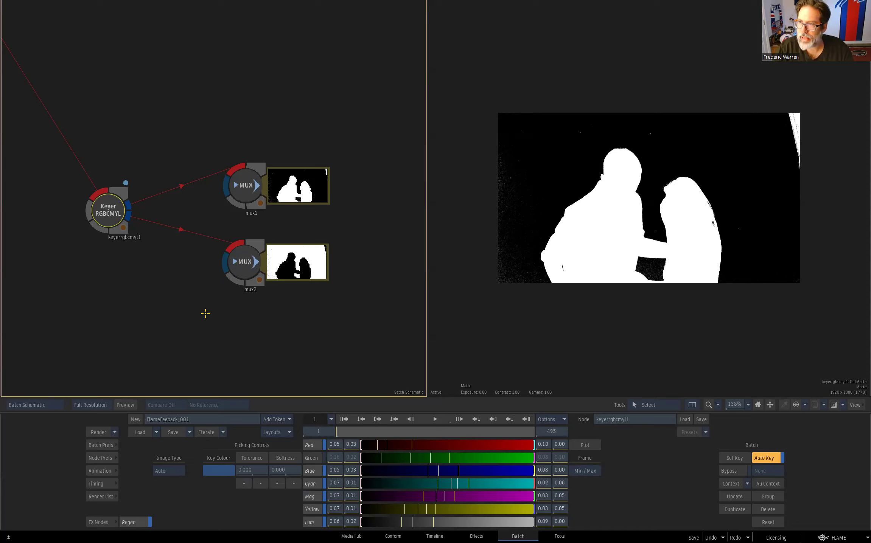
pyautogui.click(251, 189)
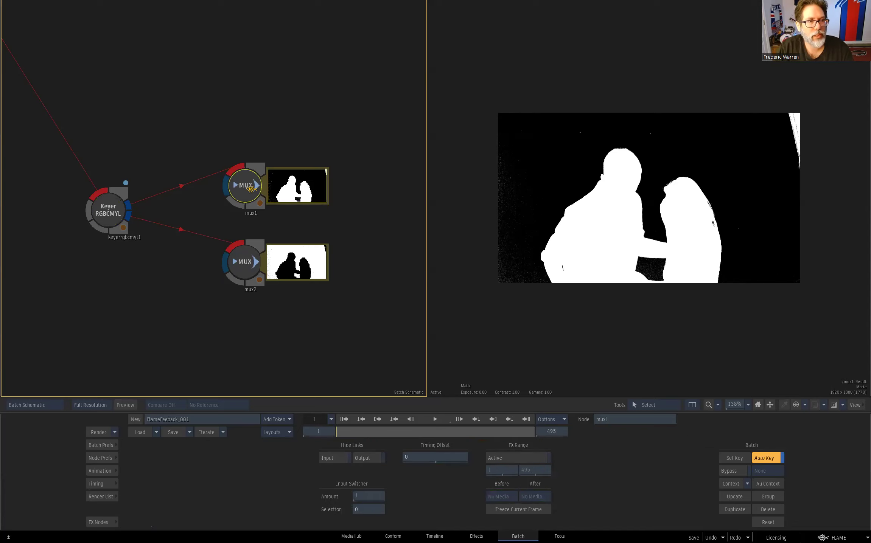
pyautogui.click(254, 257)
pyautogui.click(250, 185)
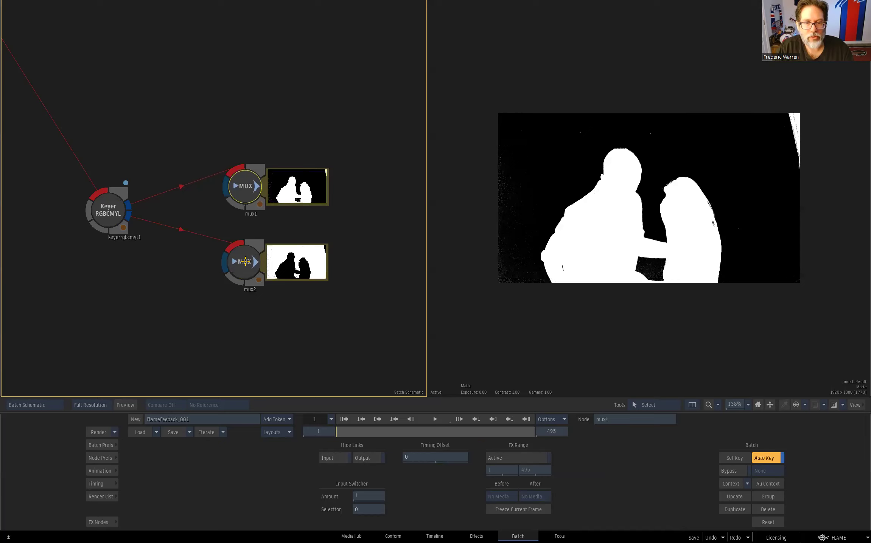
# - View mux2's matte output and inspect the Human_Body selective controls of the image1 node fed by Clip11
pyautogui.click(245, 261)
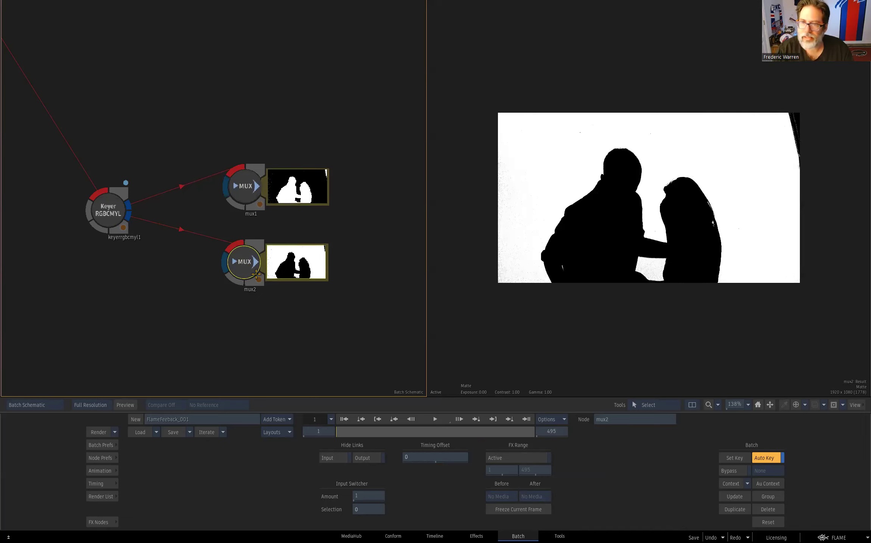
pyautogui.moveTo(255, 303); pyautogui.dragTo(337, 184)
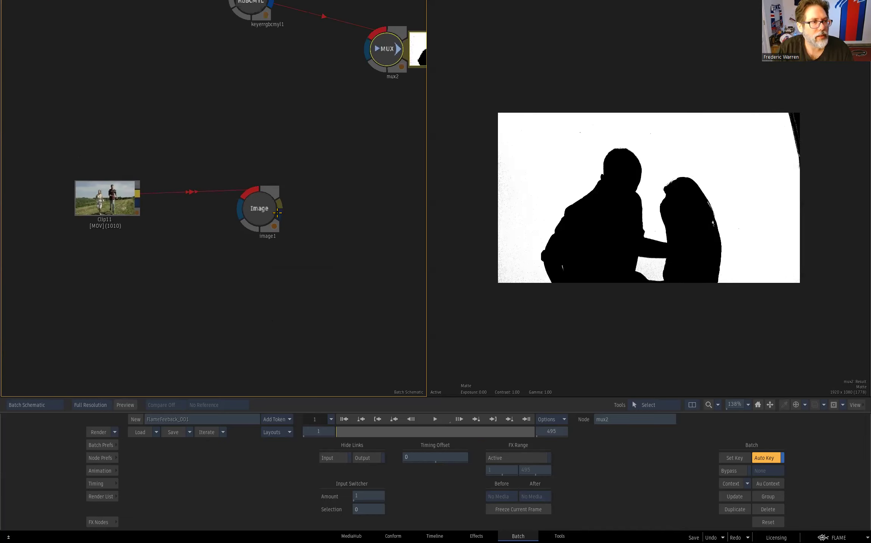
pyautogui.click(274, 213)
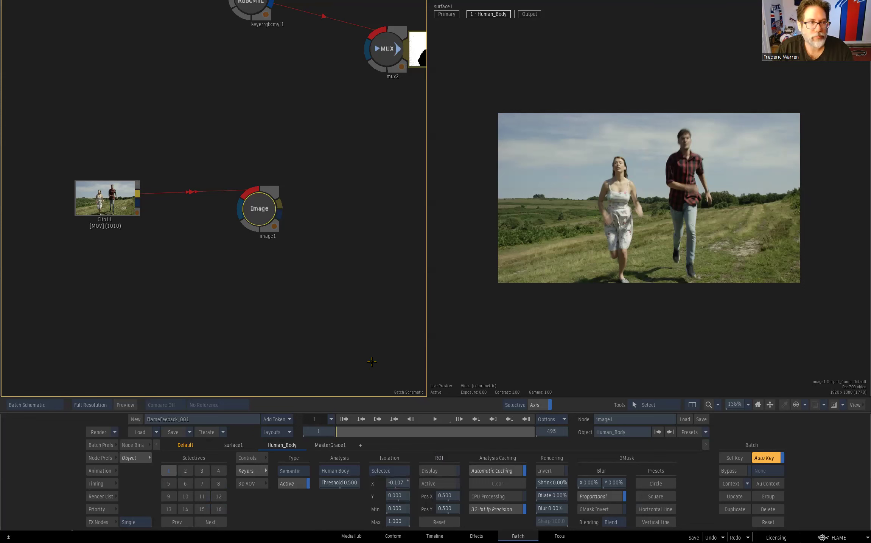
# - Show the media panel in MediaHub and open the Japanese, English, Spanish and French sequences together
pyautogui.hotkey('alt', '`')
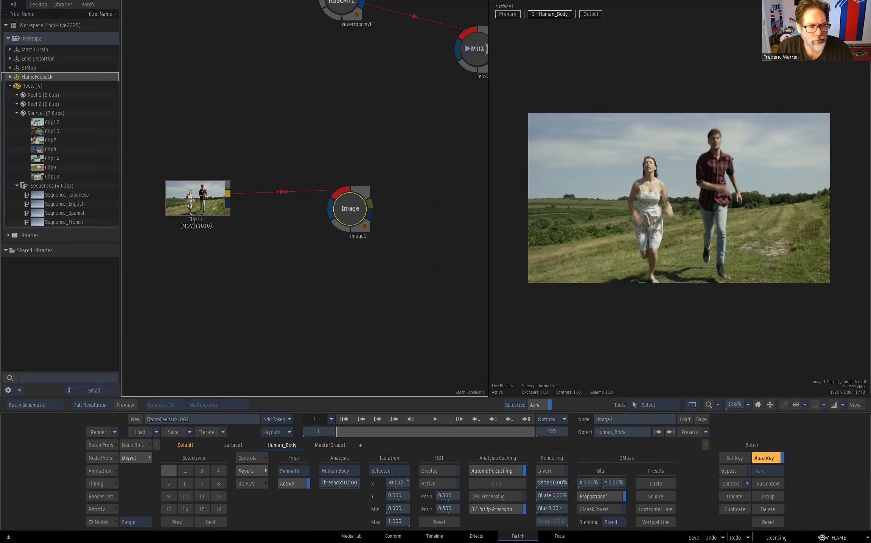
pyautogui.click(352, 537)
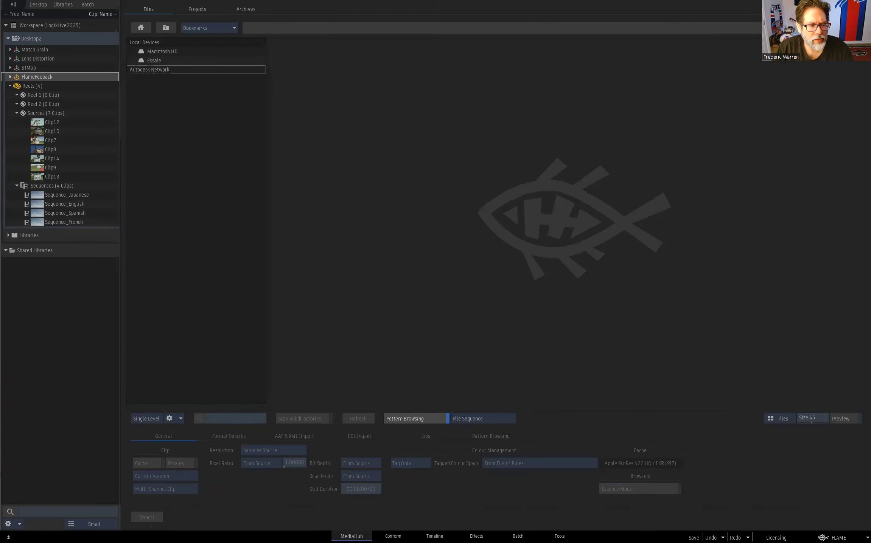
pyautogui.click(73, 196)
pyautogui.keyDown('shift'); pyautogui.click(79, 224); pyautogui.keyUp('shift')
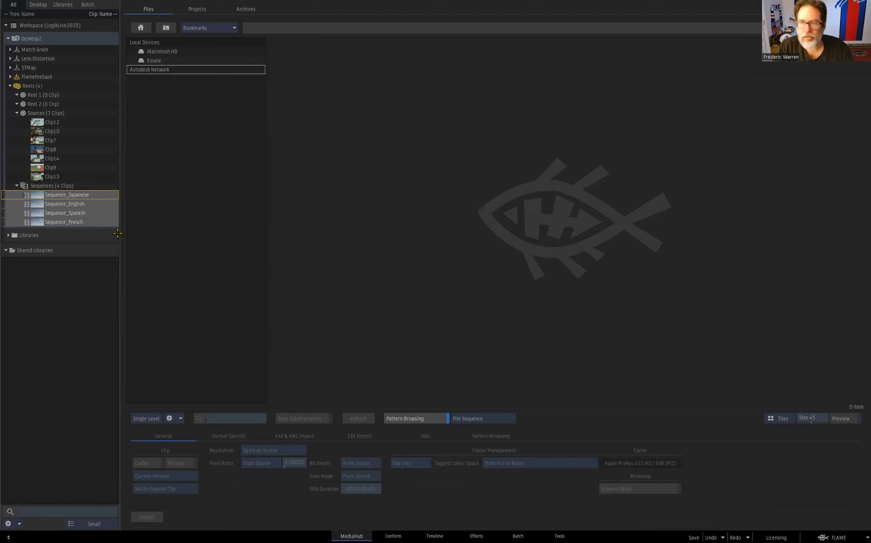
pyautogui.rightClick(76, 194)
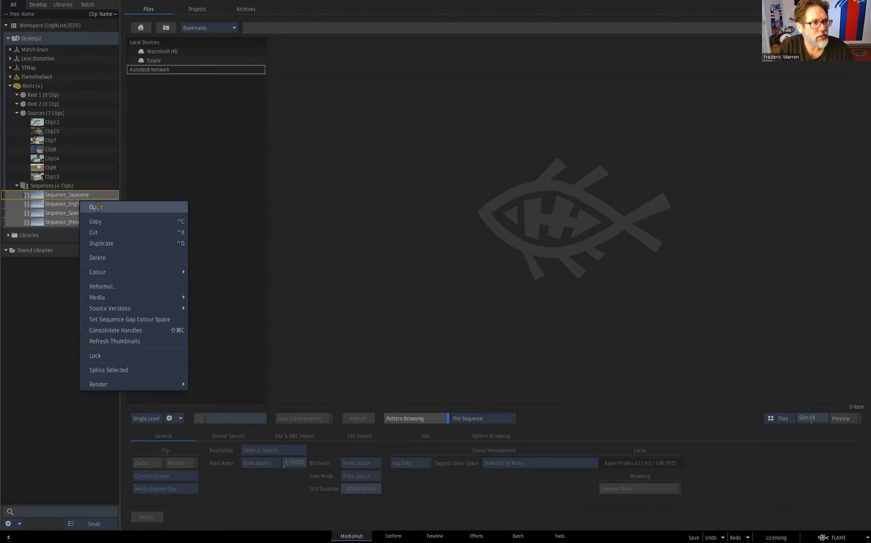
pyautogui.click(123, 209)
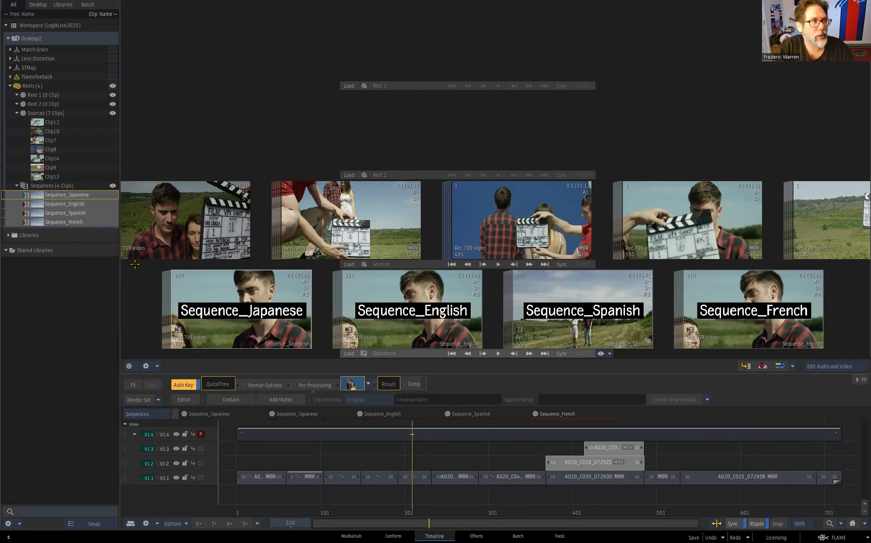
# - Open Clip12's source timeline, close it, and bring it back with Show Source Timeline
pyautogui.doubleClick(36, 122)
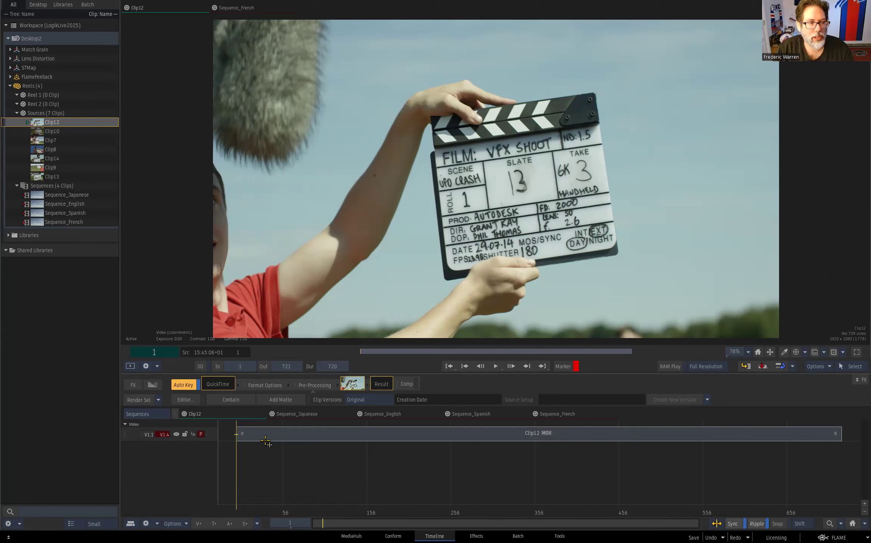
pyautogui.click(260, 413)
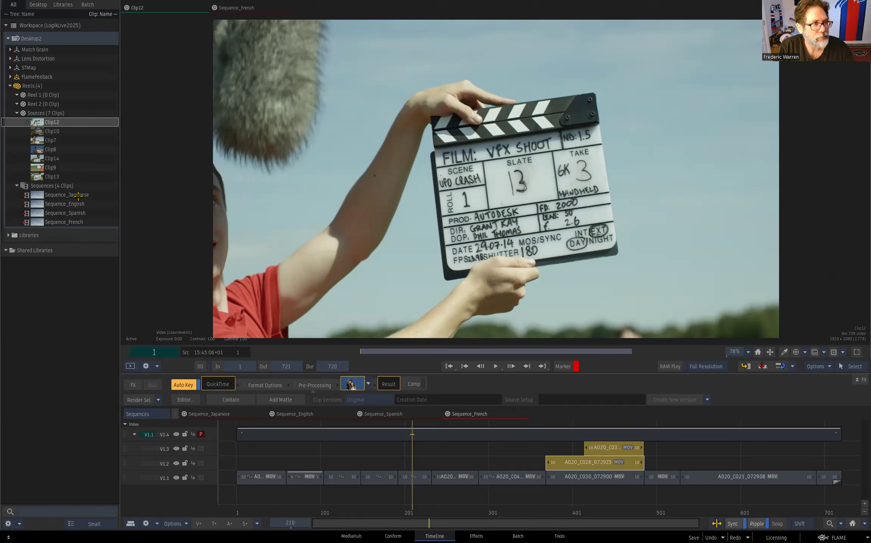
pyautogui.rightClick(45, 124)
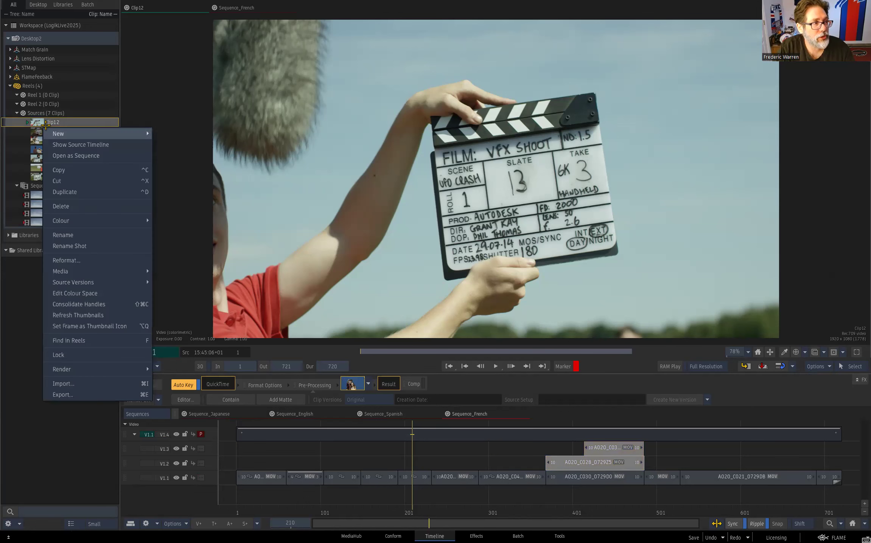
pyautogui.click(132, 144)
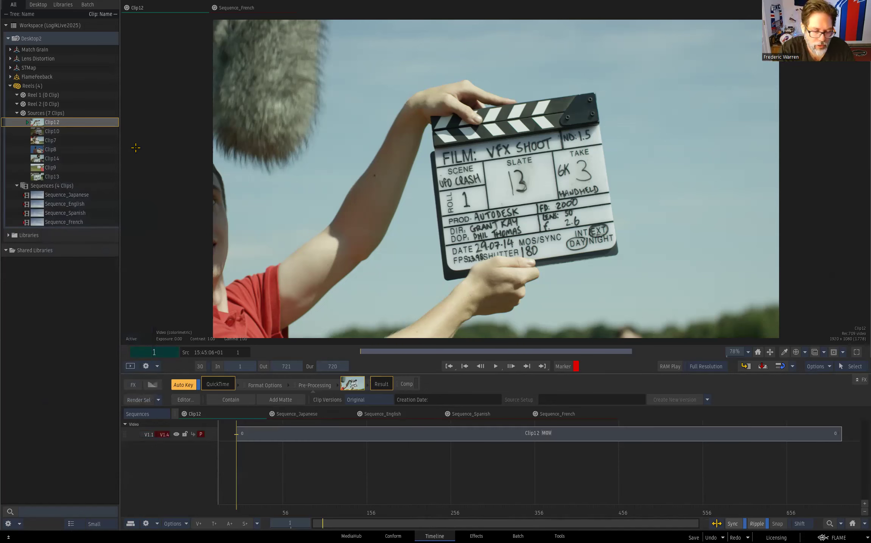
# - Review the Source Timeline options in the user Timeline preferences, keeping Can be Closed
pyautogui.hotkey('ctrl', ',')
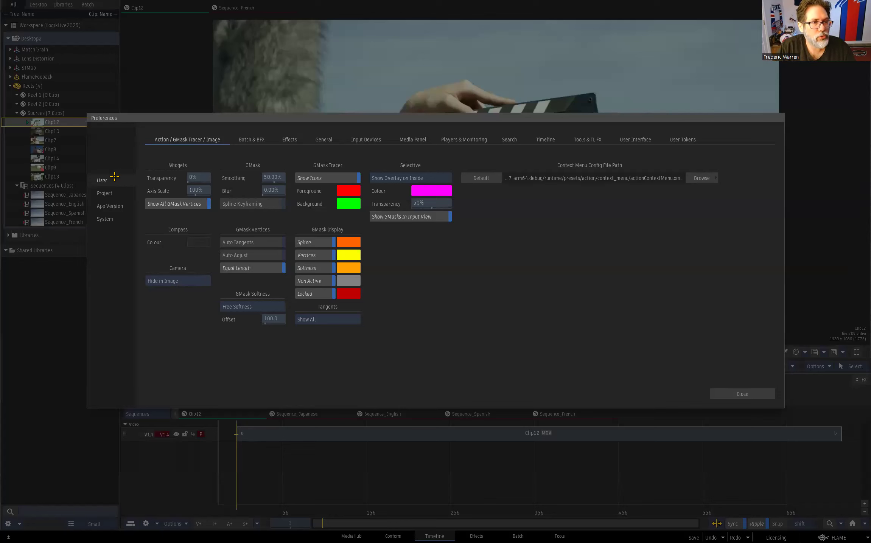
pyautogui.click(552, 142)
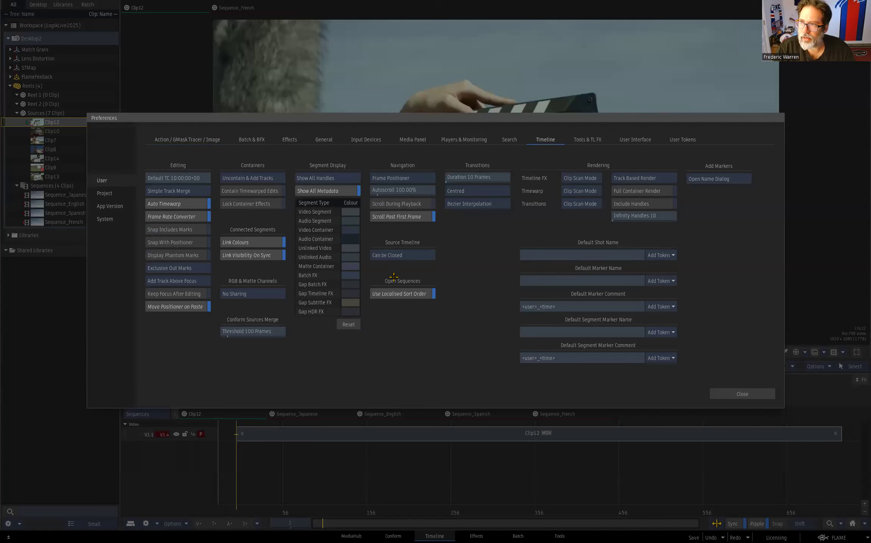
pyautogui.click(430, 255)
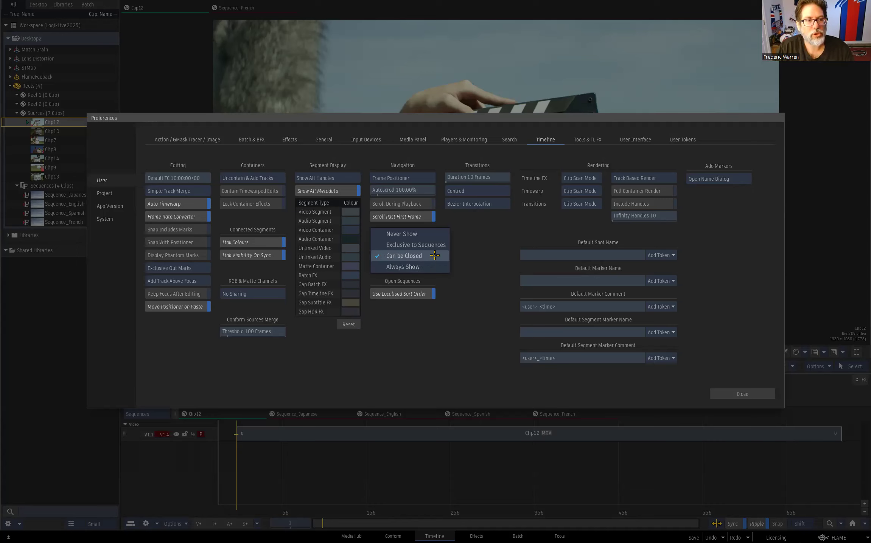
pyautogui.click(443, 256)
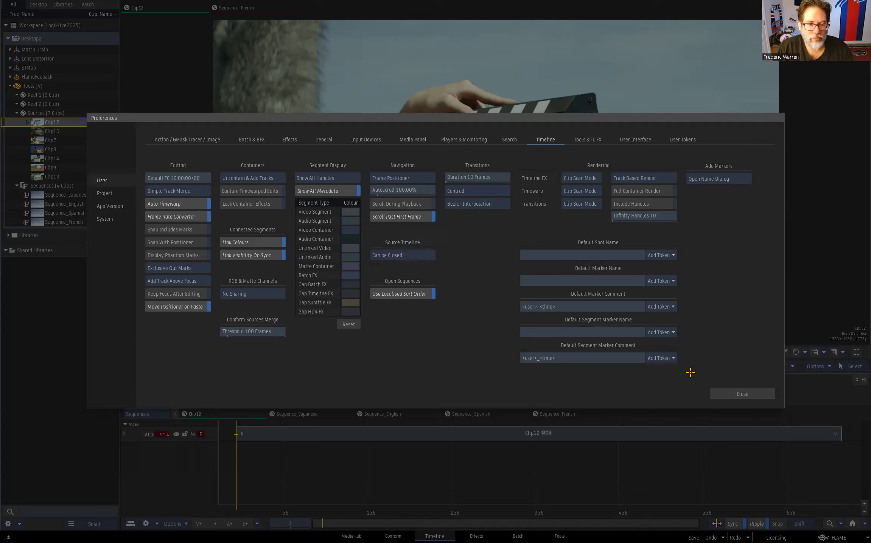
pyautogui.click(741, 394)
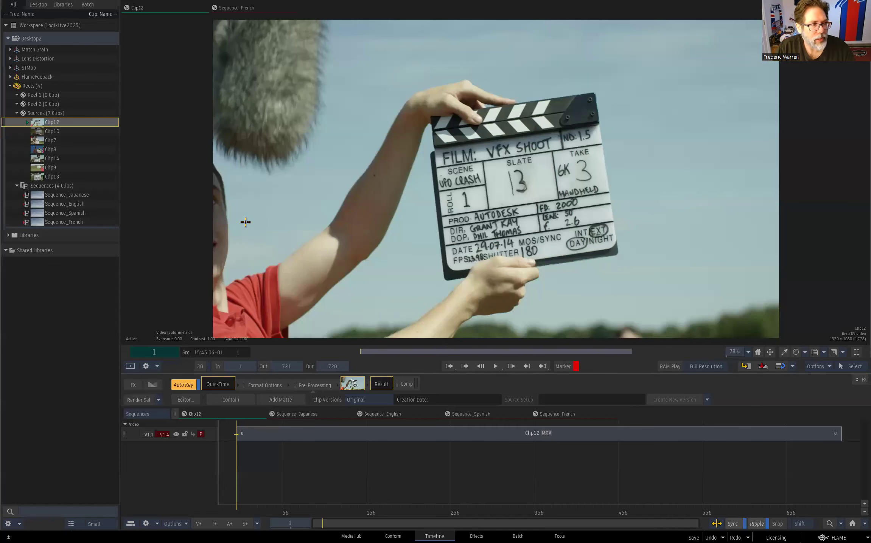
# - Reorder the Sequences reel, placing Sequence_French before Sequence_Spanish and Sequence_English before Sequence_Japanese
pyautogui.press('Escape')
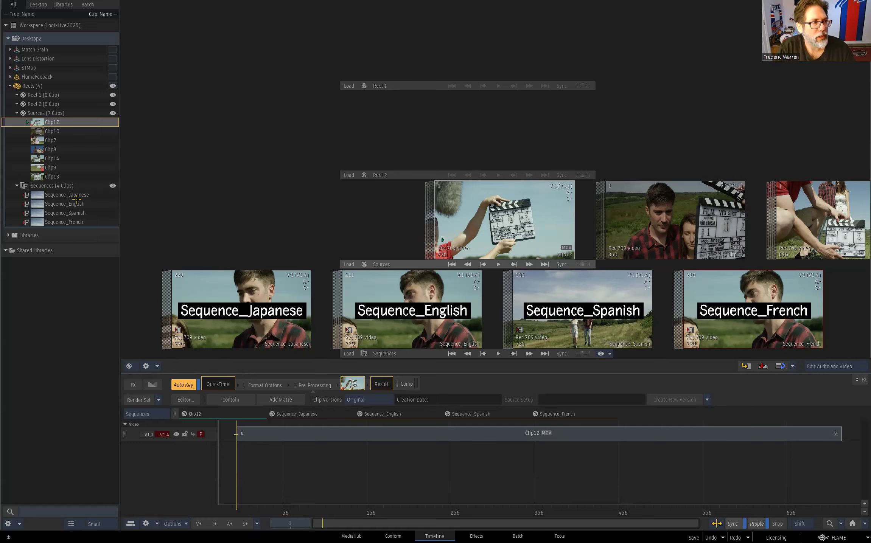
pyautogui.moveTo(75, 222); pyautogui.dragTo(87, 214)
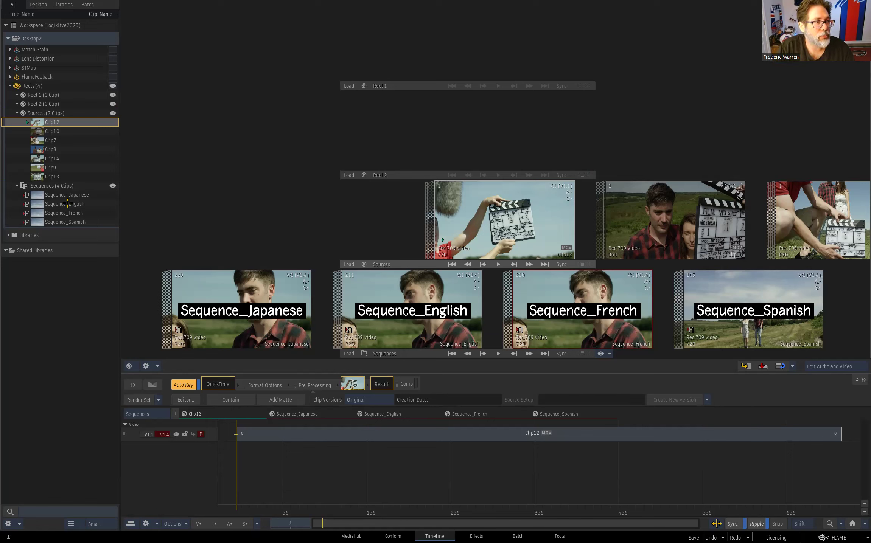
pyautogui.moveTo(380, 285); pyautogui.dragTo(148, 315)
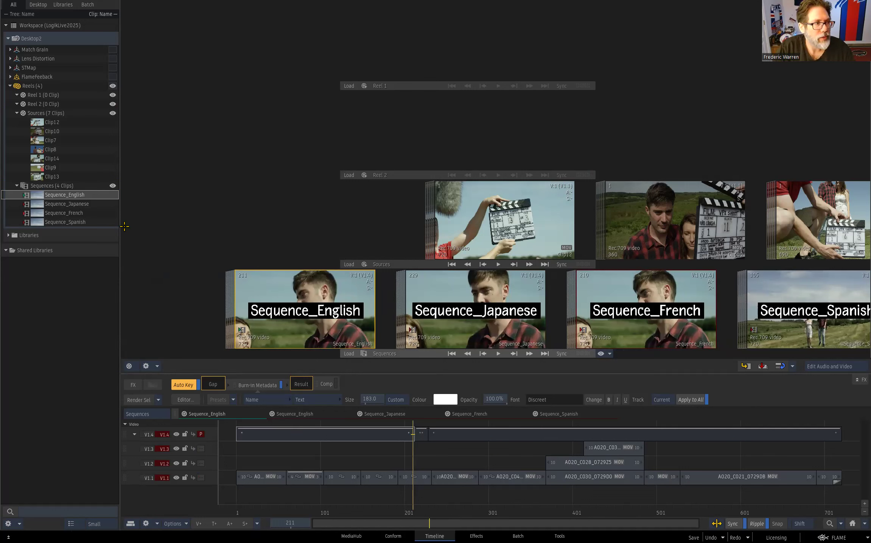
# - Apply a Localised Sort by clip Name to the Sequences reel and check the Use Localised Sort Order preference
pyautogui.rightClick(68, 185)
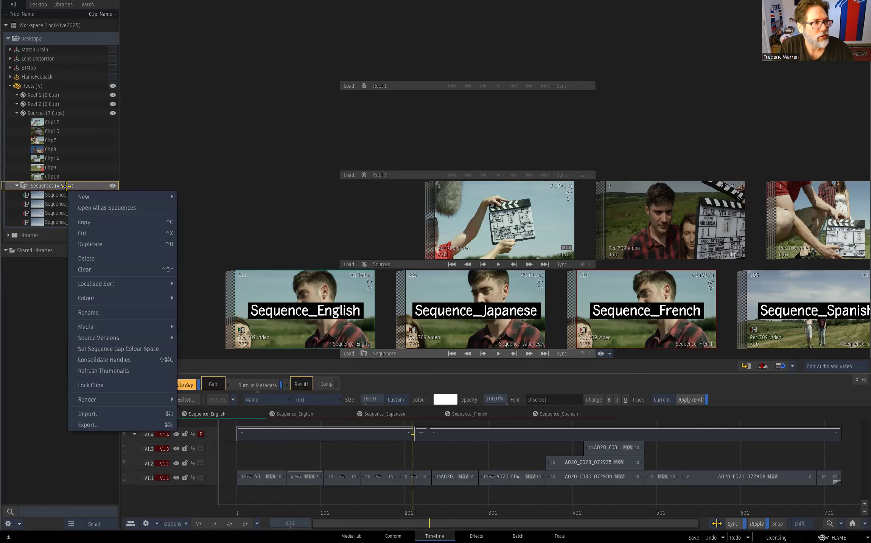
pyautogui.moveTo(113, 284)
pyautogui.moveTo(193, 284)
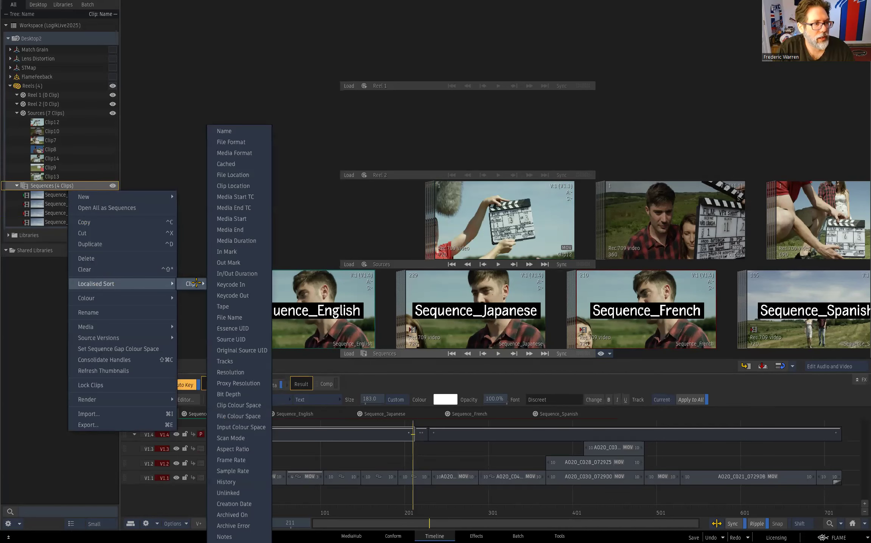
pyautogui.click(224, 131)
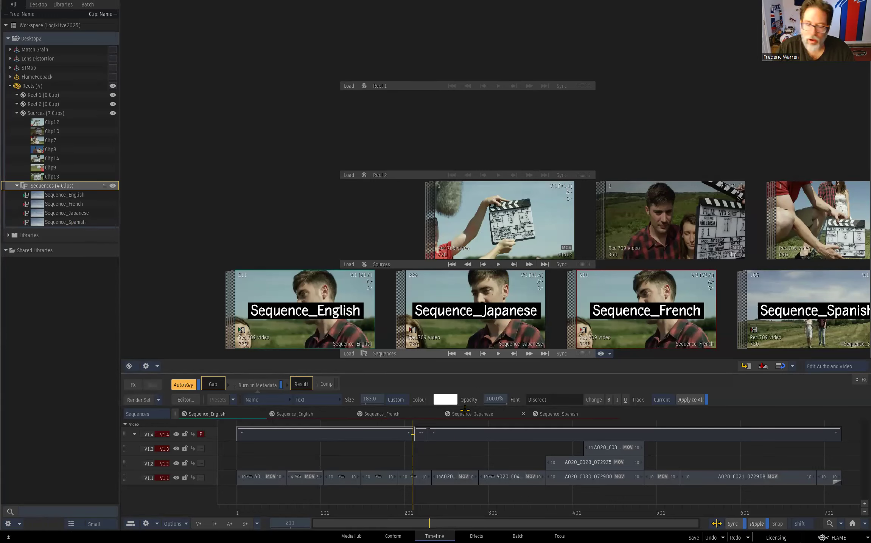
pyautogui.hotkey('ctrl', 'shift', 'p')
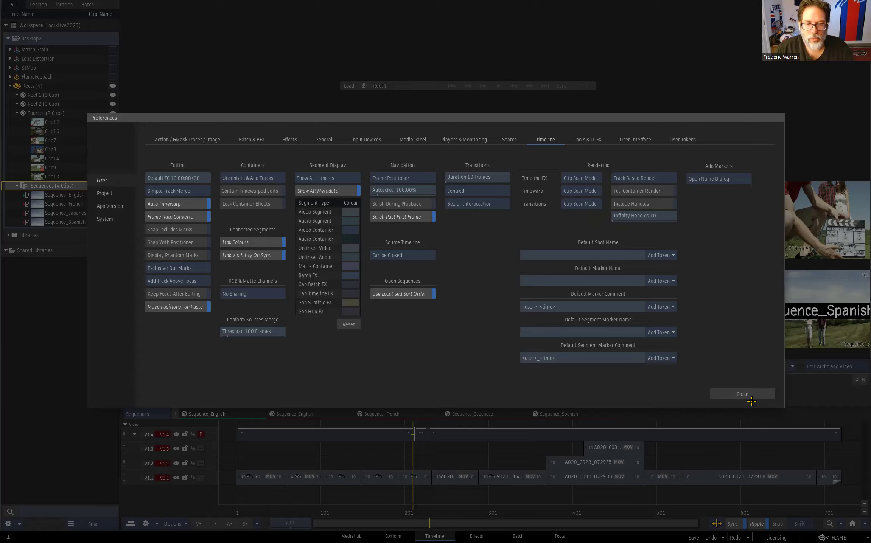
pyautogui.click(743, 394)
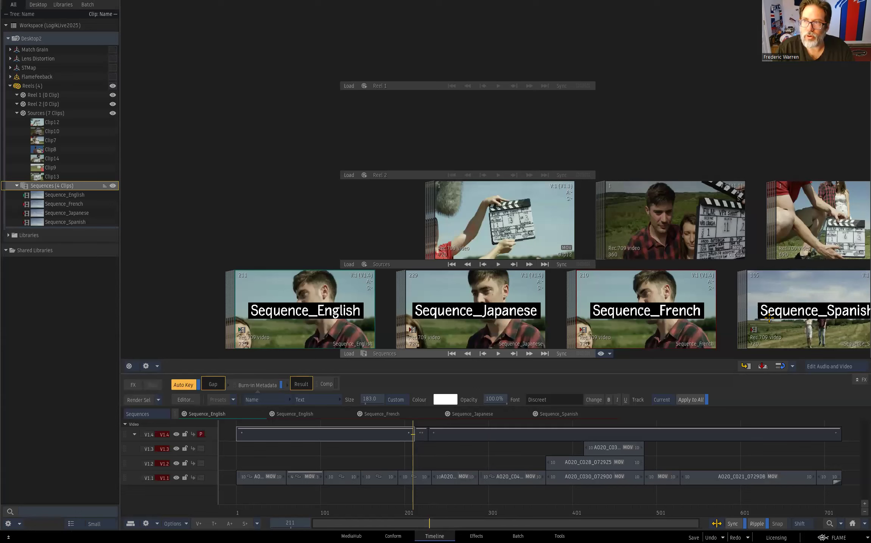
# - Switch the Timeline workspace from Desktop Reels to the Freeform view
pyautogui.moveTo(558, 307); pyautogui.dragTo(488, 299)
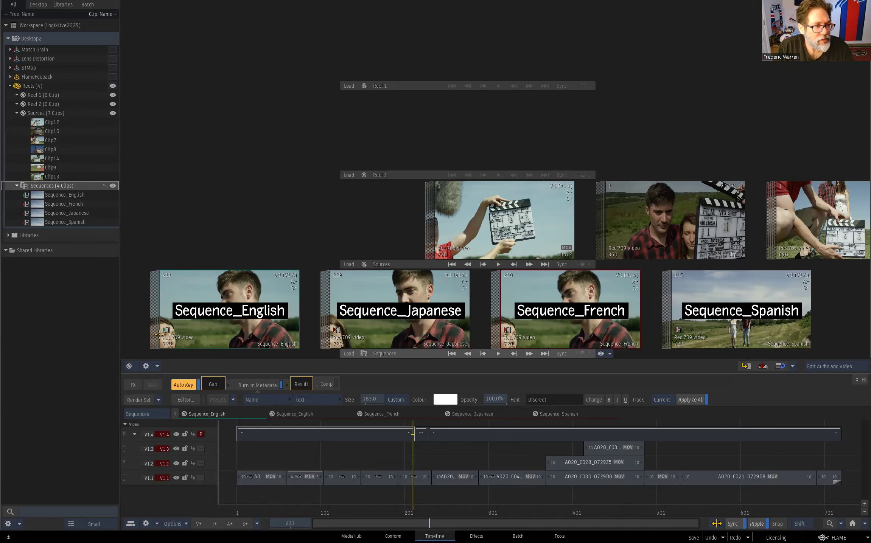
pyautogui.click(129, 366)
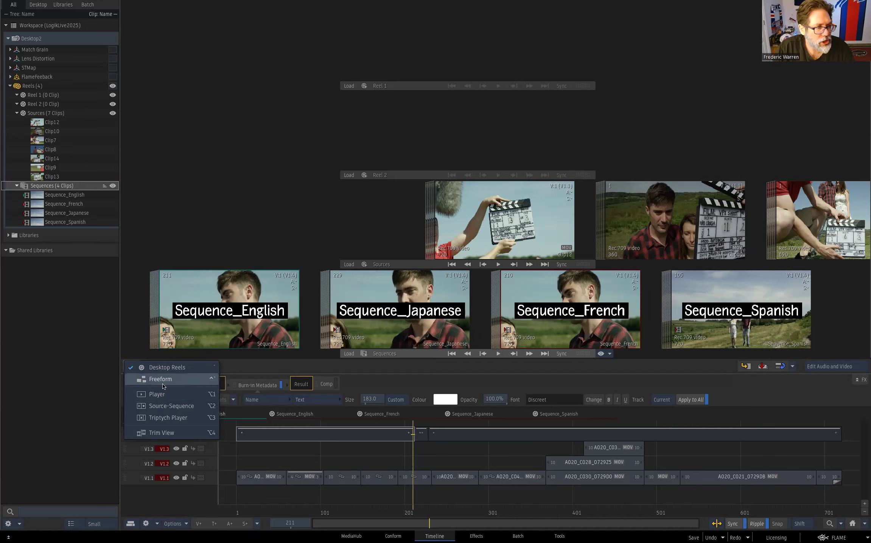
pyautogui.click(176, 377)
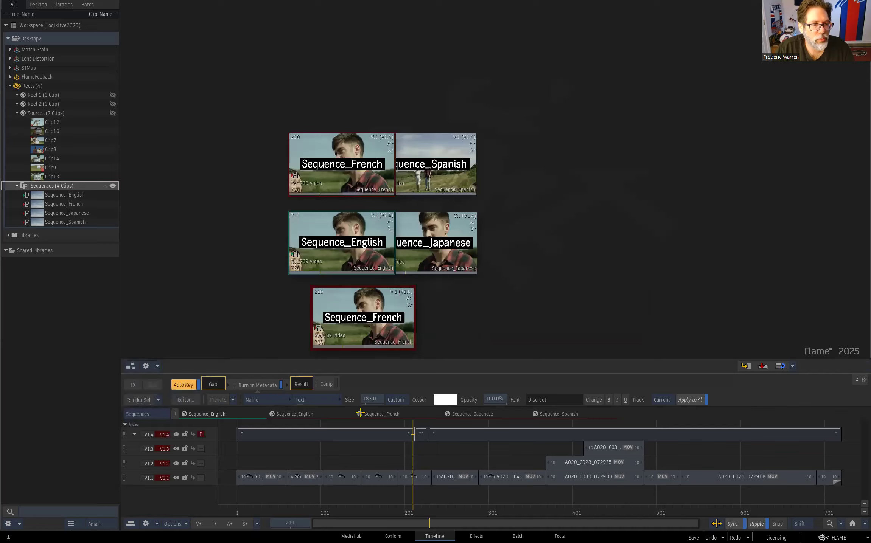
pyautogui.click(460, 476)
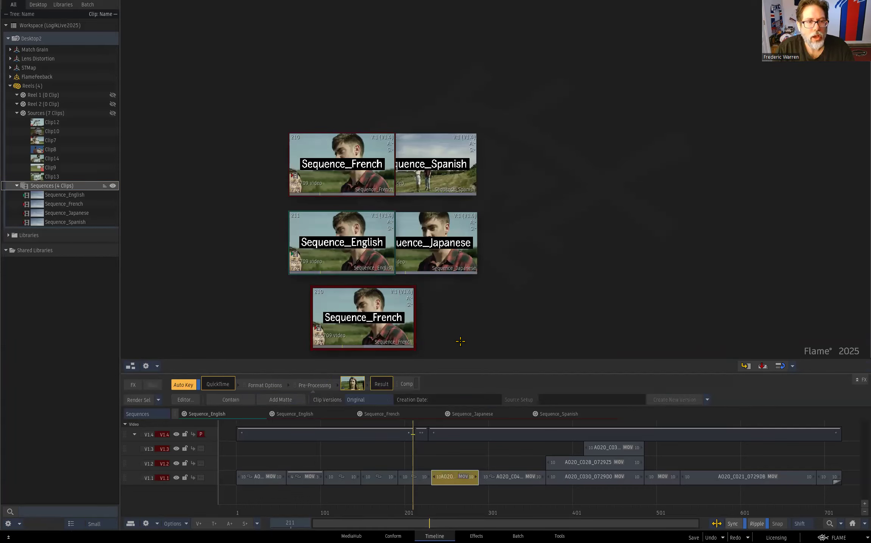
pyautogui.moveTo(454, 478); pyautogui.dragTo(420, 542)
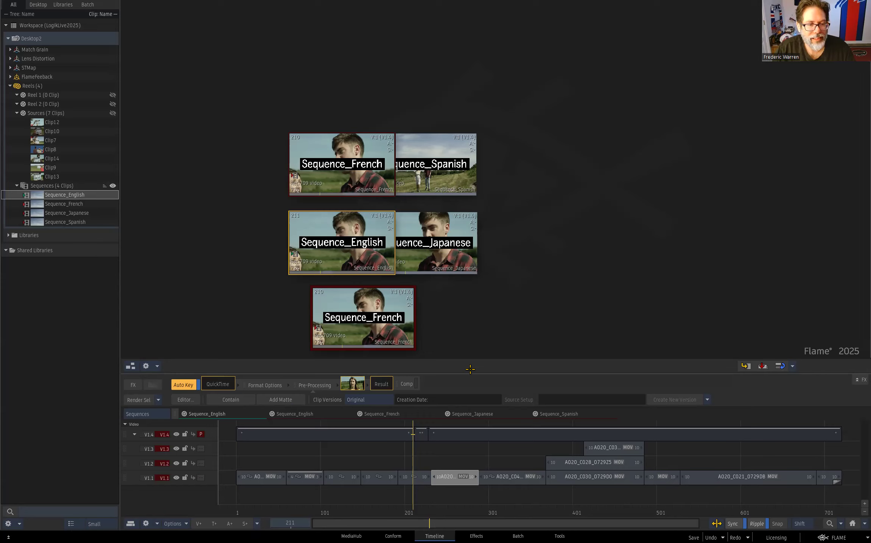
pyautogui.click(427, 474)
pyautogui.hotkey('ctrl', 'z')
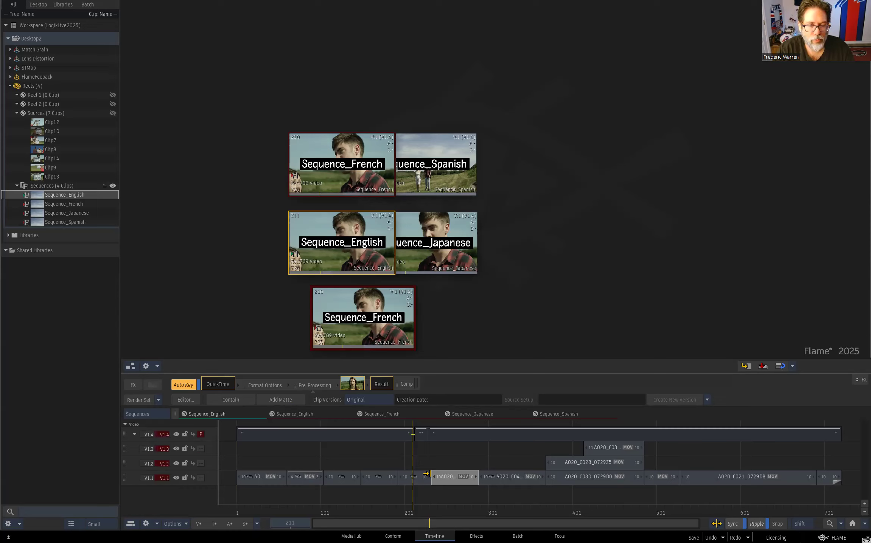
pyautogui.click(427, 474)
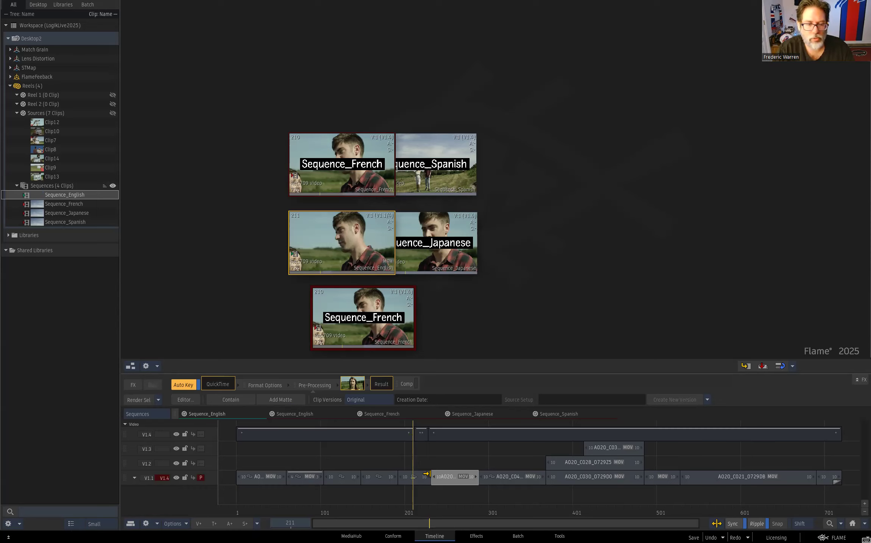
pyautogui.hotkey('ctrl', 'z')
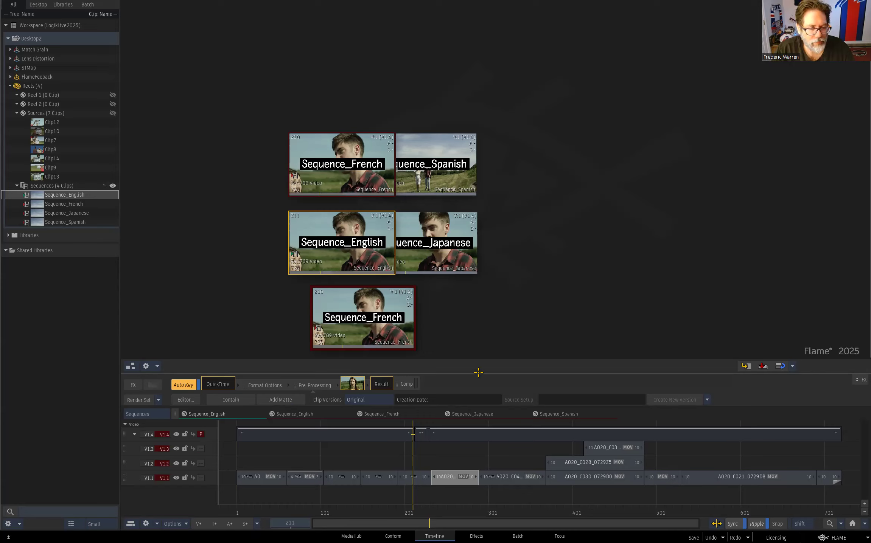
# - Duplicate the connected V1.1 segment at frame 211 above itself in Sequence_English and Sequence_French, with the scope set to Selected Sequences
pyautogui.click(422, 480)
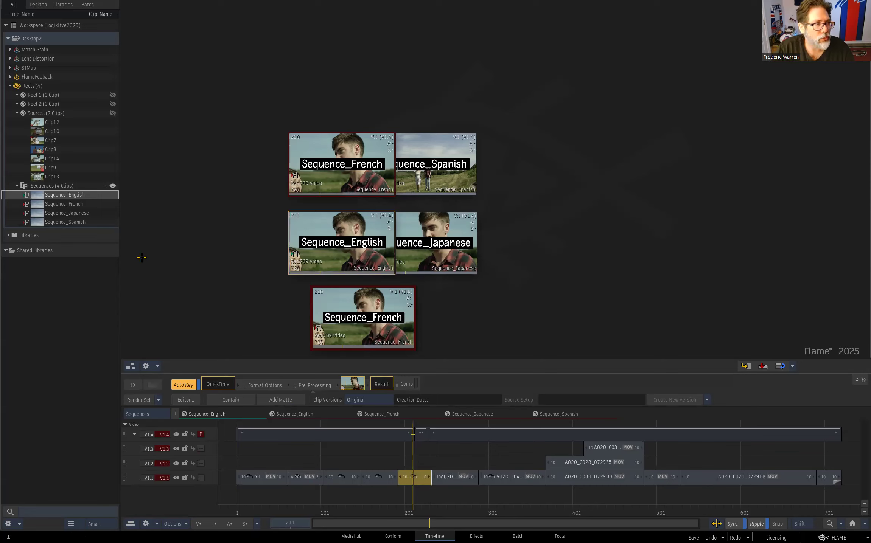
pyautogui.keyDown('ctrl'); pyautogui.click(74, 204); pyautogui.keyUp('ctrl')
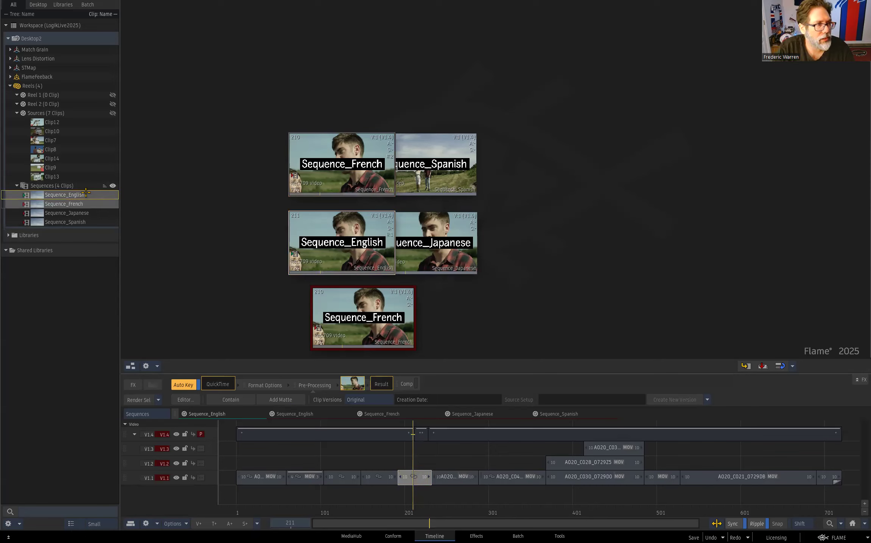
pyautogui.rightClick(423, 480)
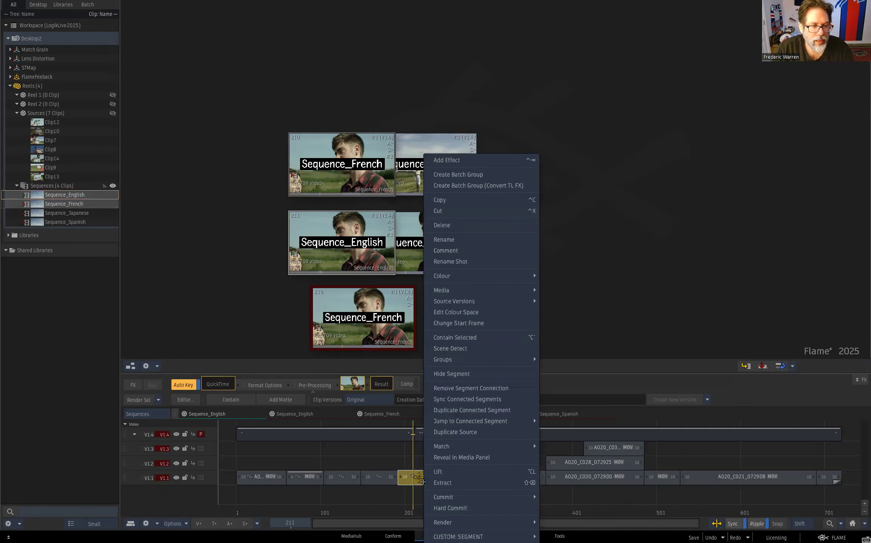
pyautogui.click(496, 410)
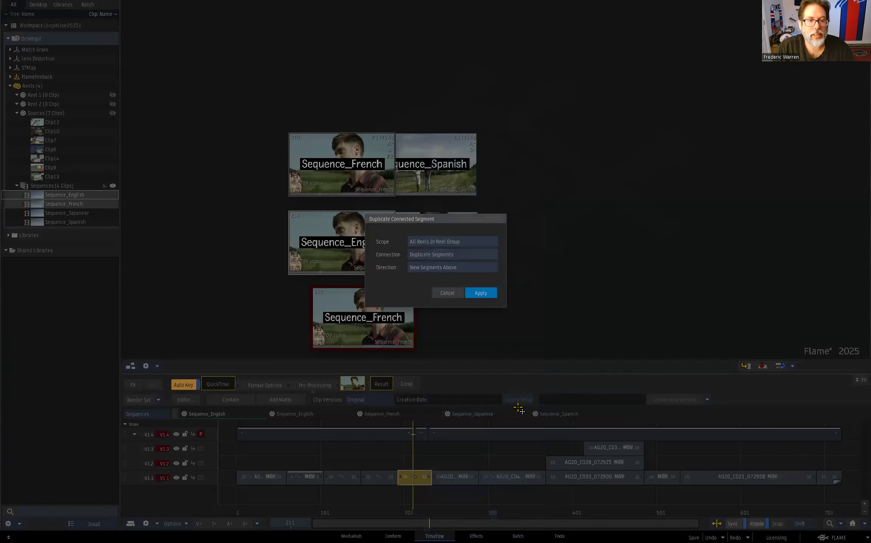
pyautogui.click(463, 242)
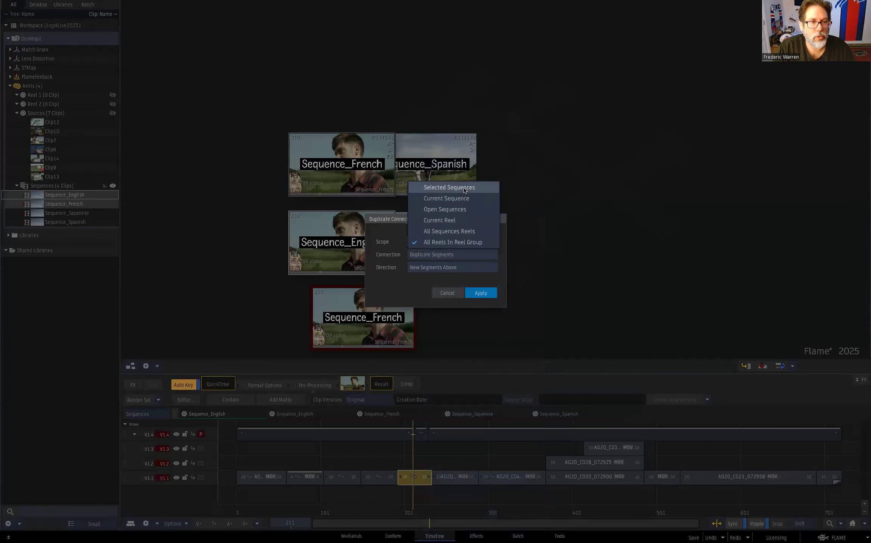
pyautogui.click(469, 191)
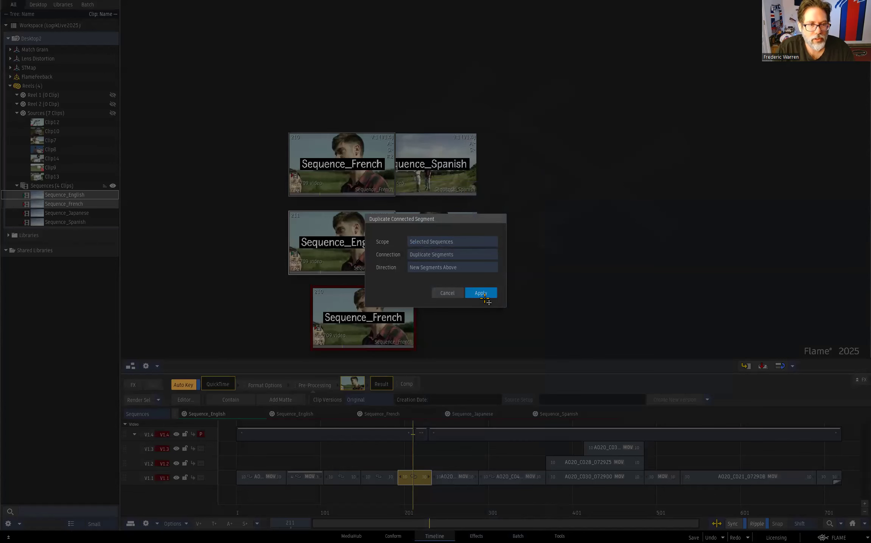
pyautogui.click(480, 293)
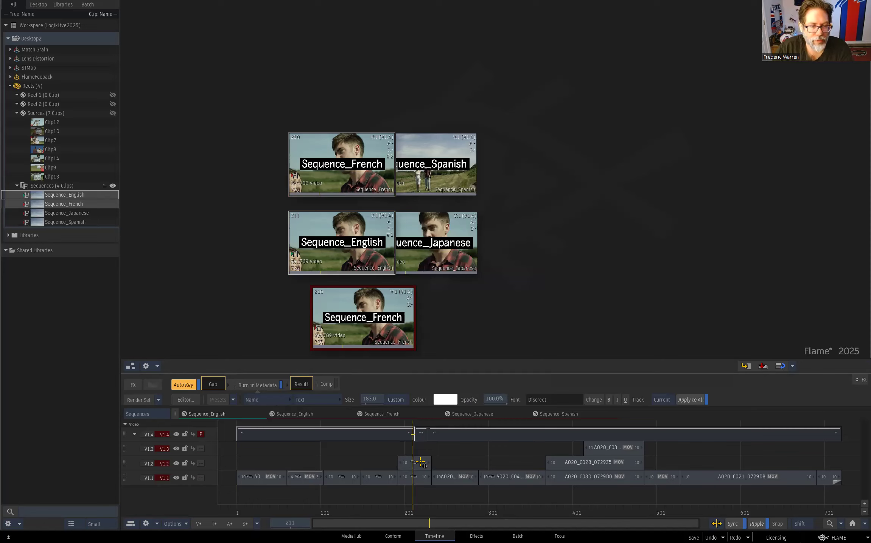
# - Compare the open English, French, Japanese and Spanish sequences for the duplicated segment, ending on Sequence_English
pyautogui.click(305, 413)
pyautogui.click(393, 414)
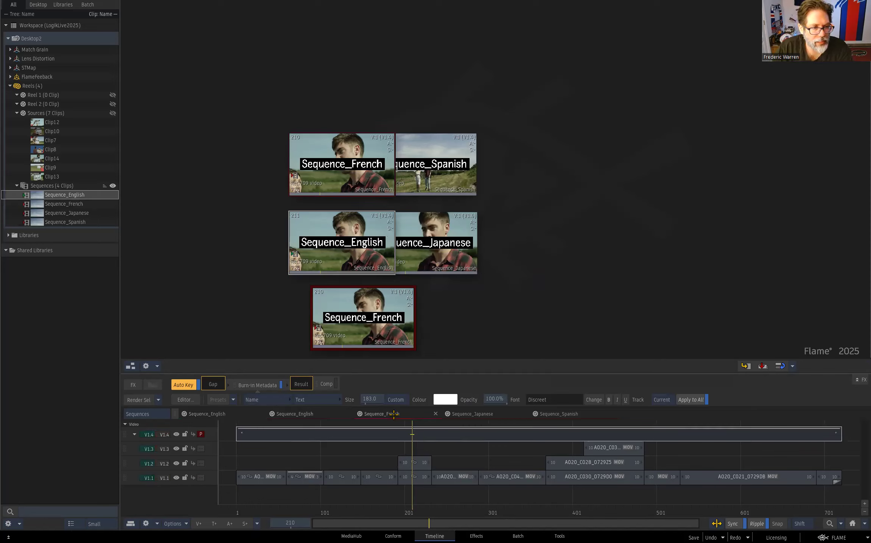
pyautogui.click(455, 416)
pyautogui.click(572, 413)
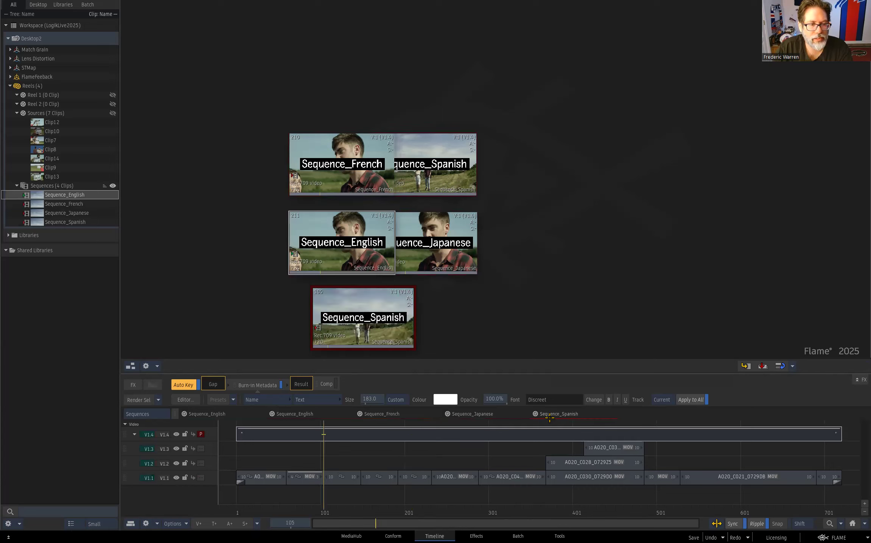
pyautogui.click(308, 414)
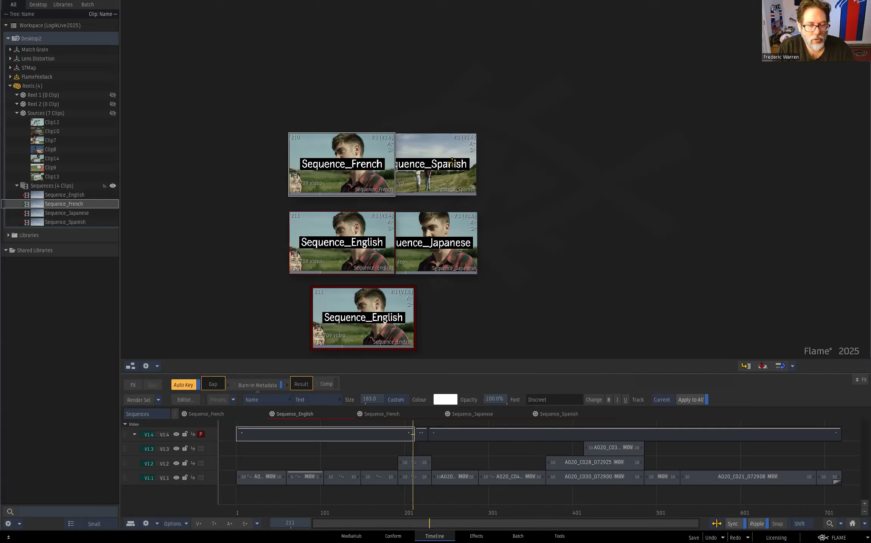
# - Check the commands offered for the open Sequence_English, including Export Current Sequence, without applying any
pyautogui.moveTo(562, 412)
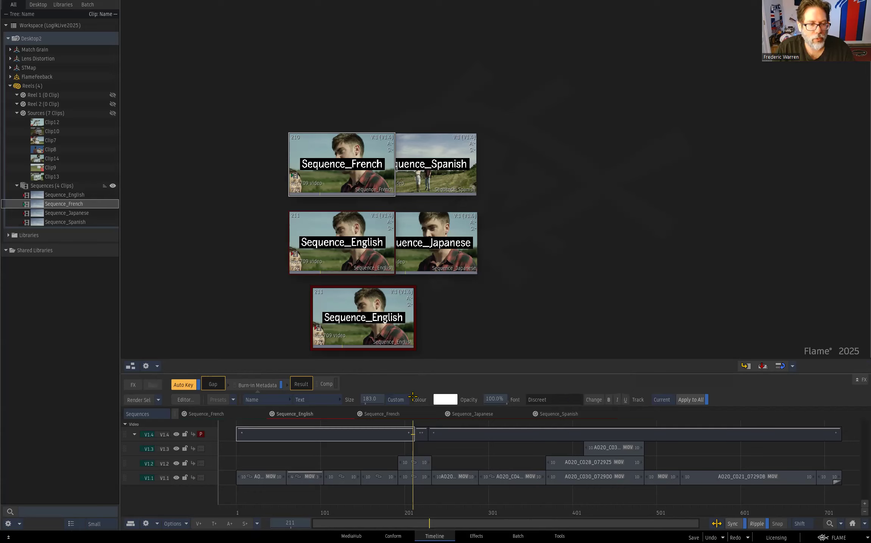
pyautogui.rightClick(307, 415)
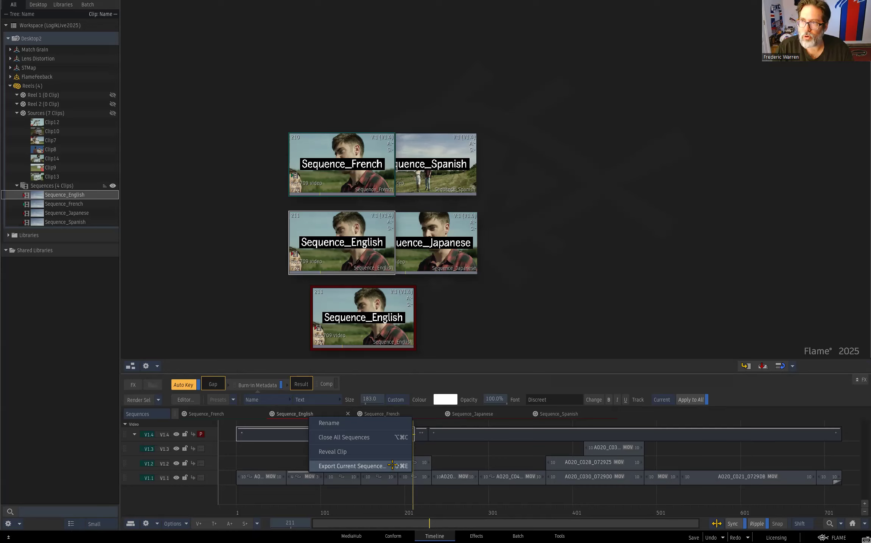
pyautogui.click(434, 341)
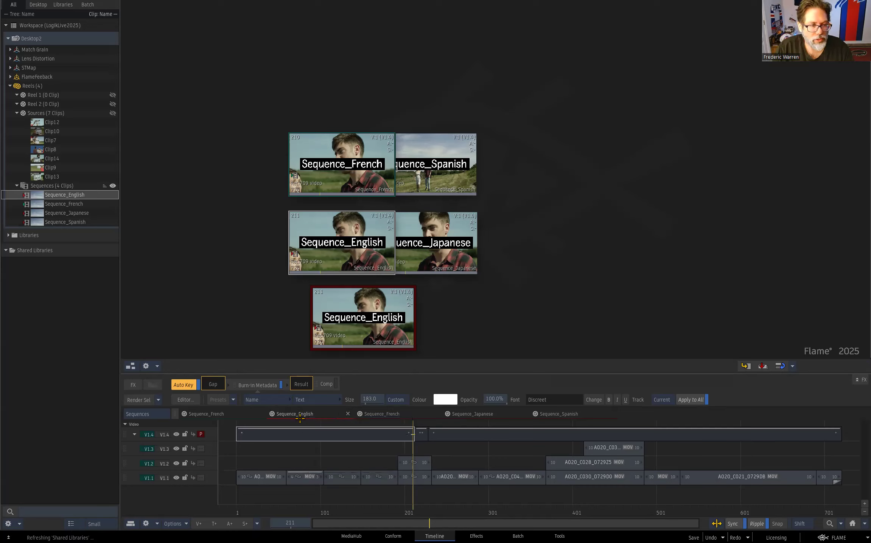